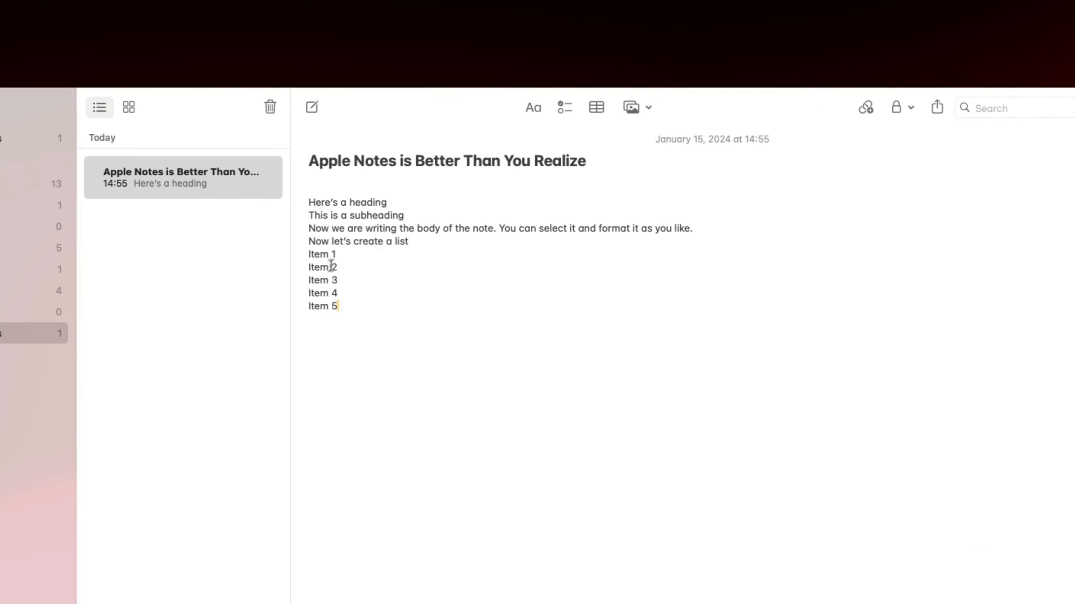
Insert a blank line below "Here's a heading" and another below "This is a subheading".
click(391, 205)
key(Return)
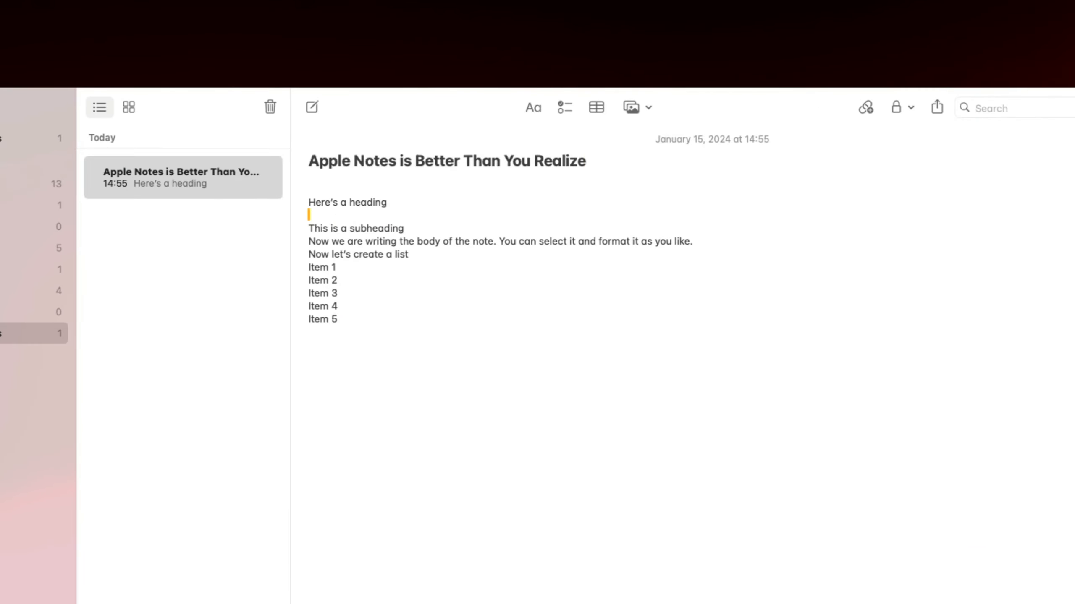
click(405, 228)
key(Return)
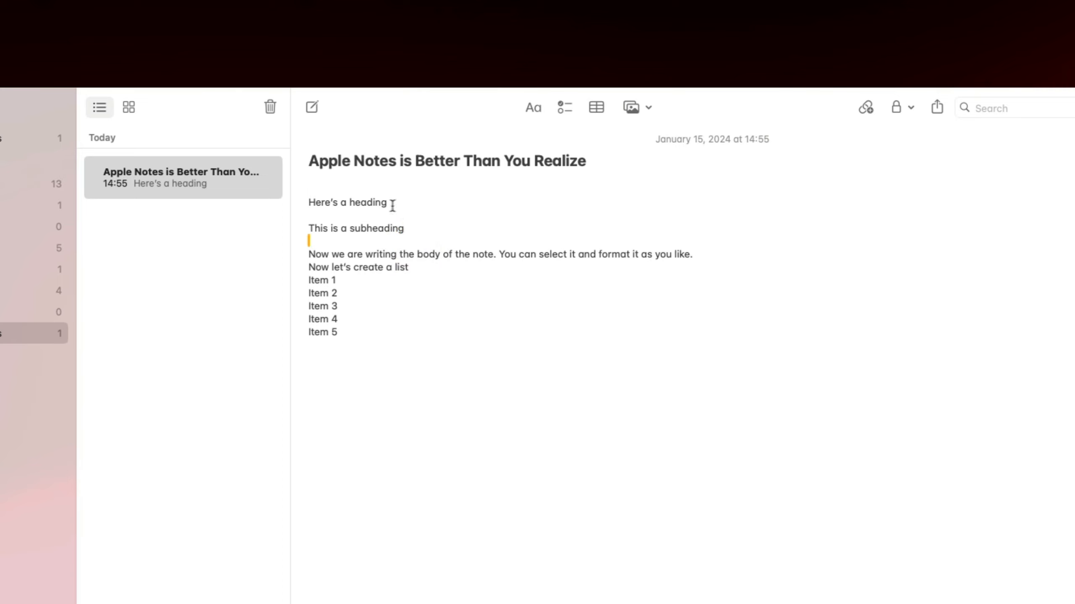
Apply the Heading style to the line "Here's a heading".
drag(393, 205, 307, 202)
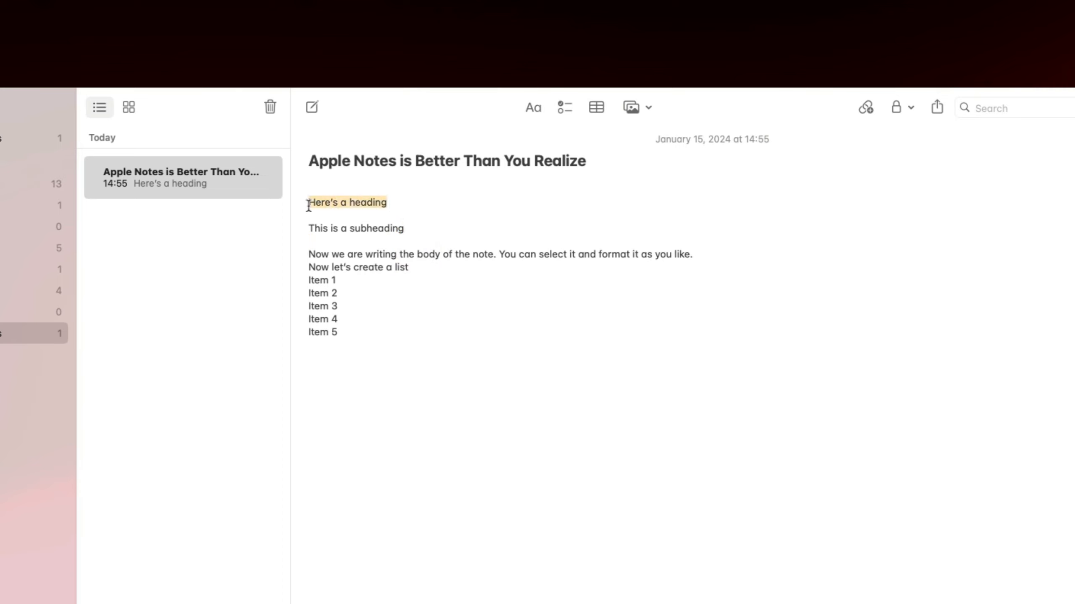
click(532, 109)
click(517, 196)
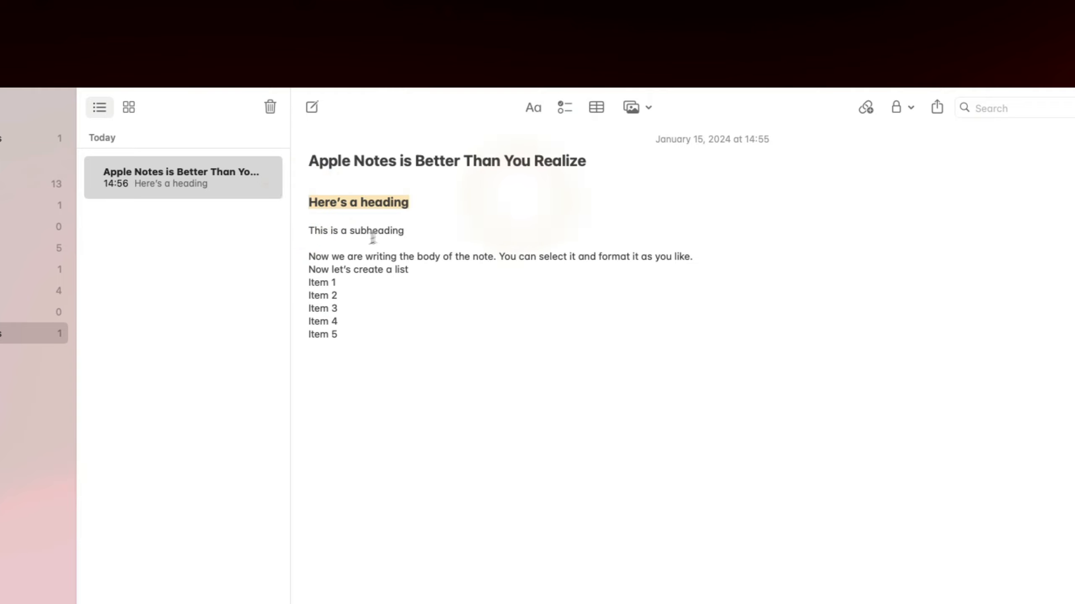
Apply the Subheading style to the line "This is a subheading".
click(406, 229)
drag(406, 229, 308, 229)
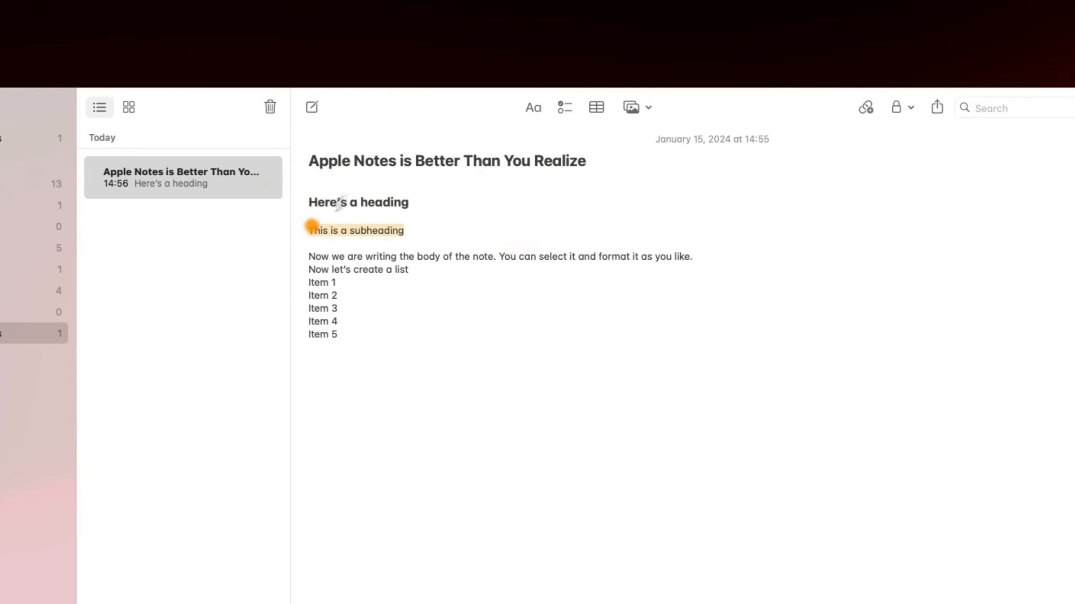
click(532, 109)
click(520, 219)
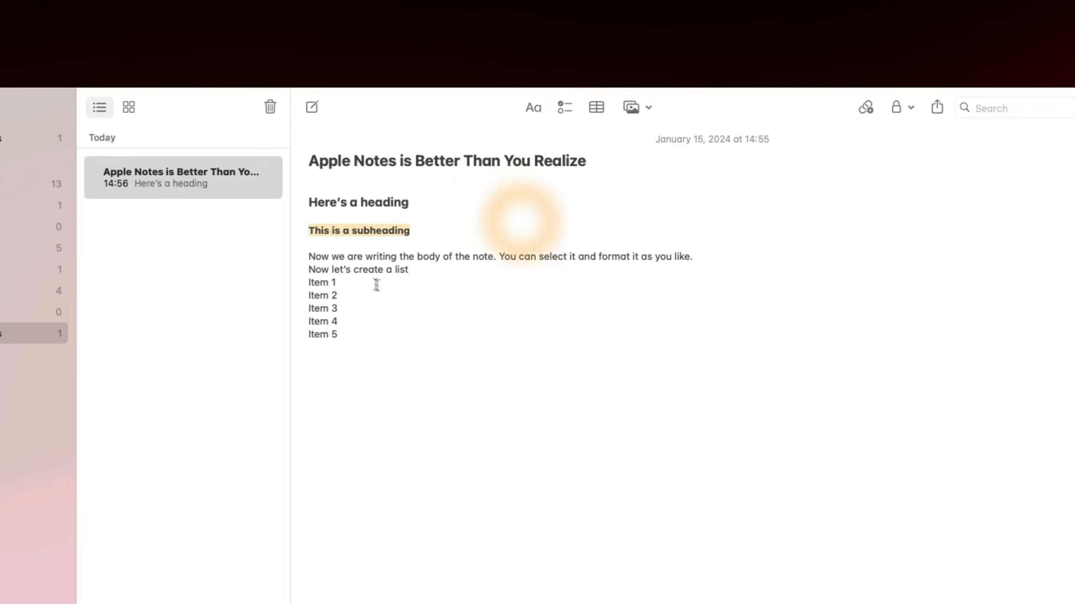
Format the sentence starting "Now we are writing the body of the note" as Monostyled text.
drag(691, 253, 306, 254)
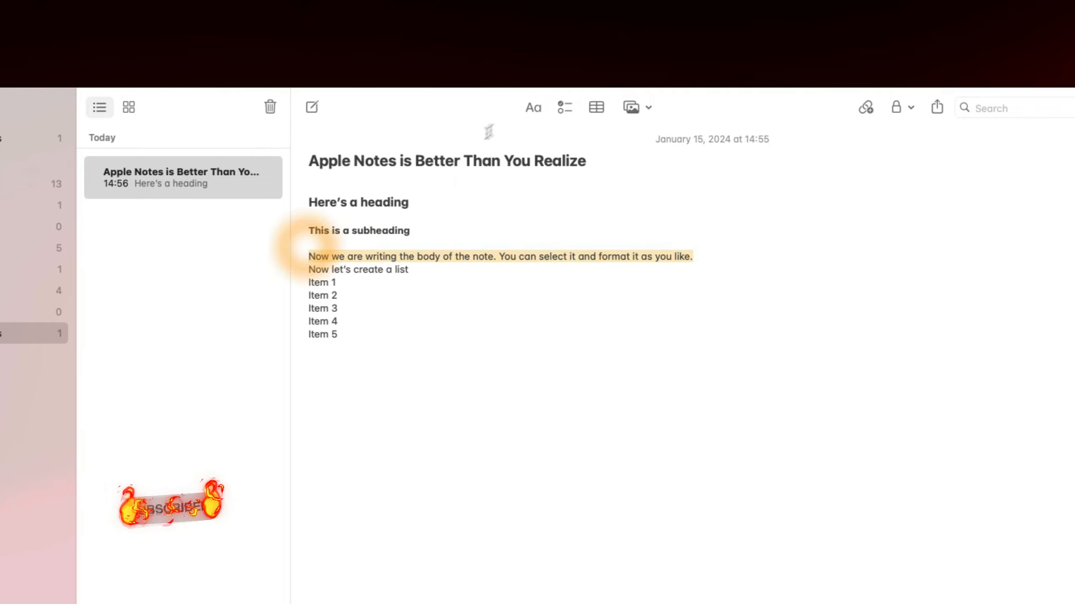
click(533, 107)
click(534, 265)
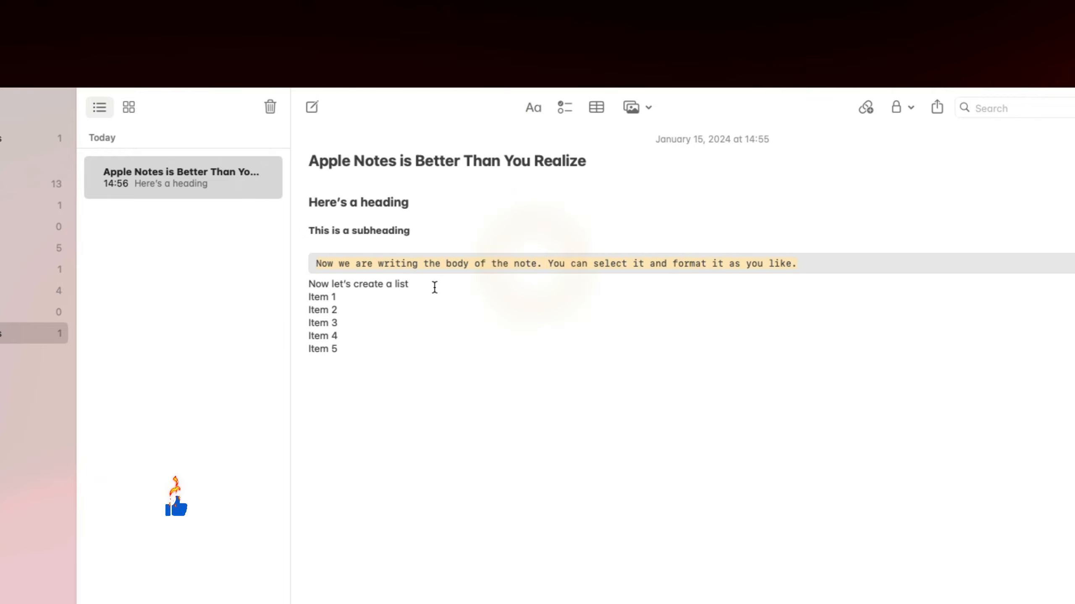
Add a blank line after "Now let's create a list" and format Item 1 through Item 5 as a numbered list.
click(432, 288)
key(Return)
drag(306, 309, 343, 363)
click(534, 109)
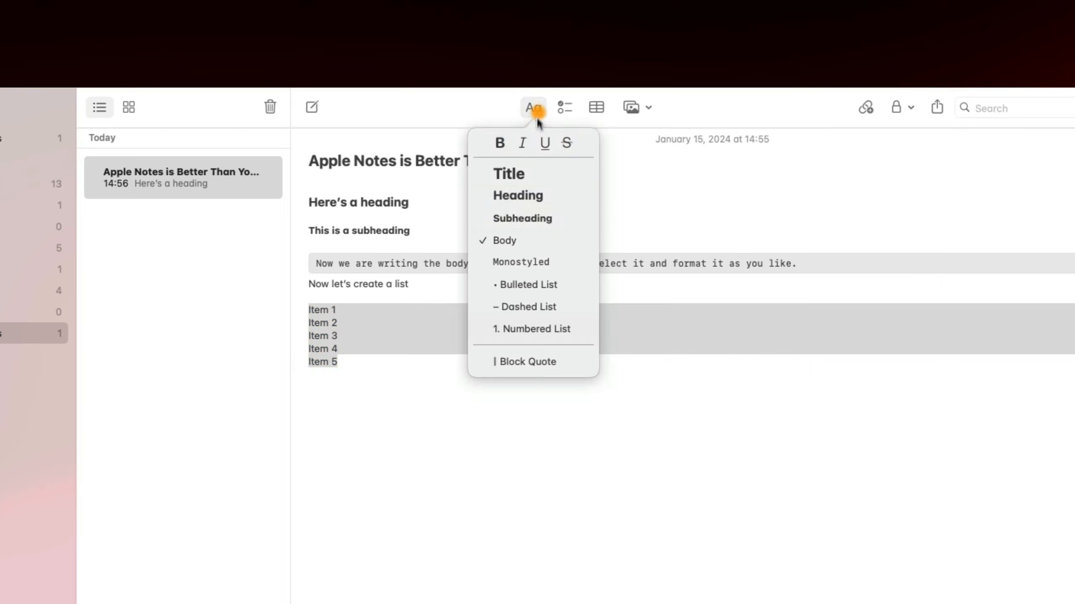
click(532, 329)
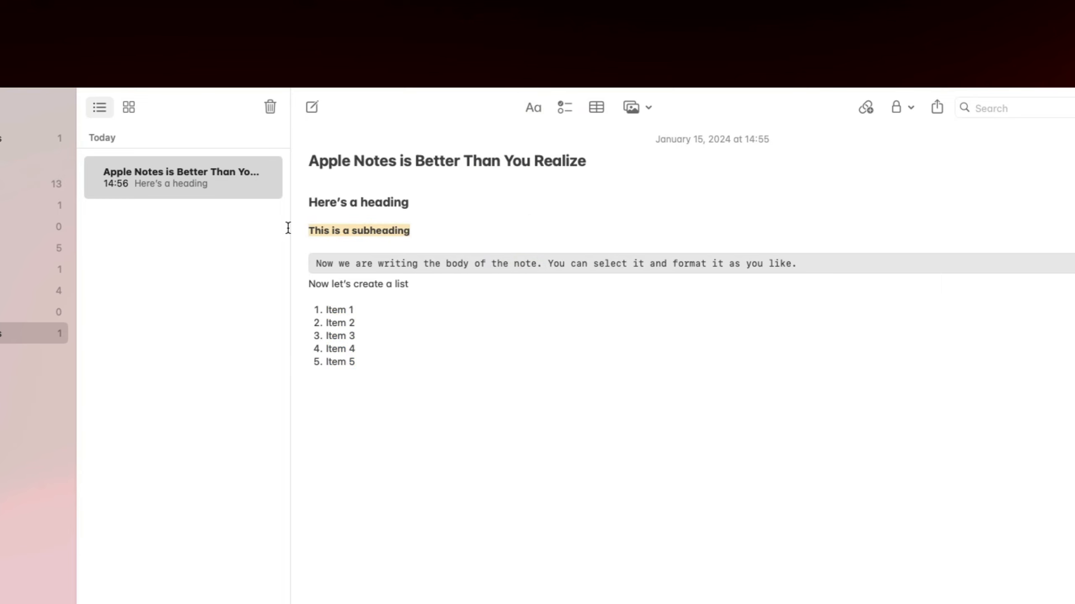
Adjust the font size of the "This is a subheading" line in several increments, making it larger and smaller.
click(280, 231)
key(super+plus)
key(super+plus)
key(super+plus)
key(super+plus)
key(super+plus)
key(super+plus)
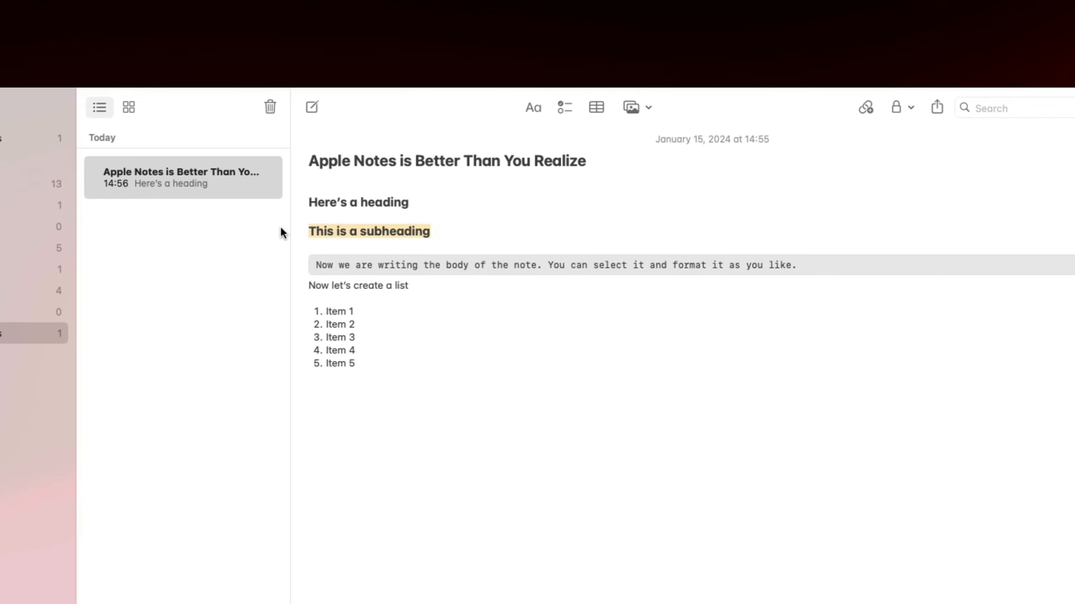
key(super+minus)
key(super+minus)
key(super+minus)
key(super+minus)
key(super+minus)
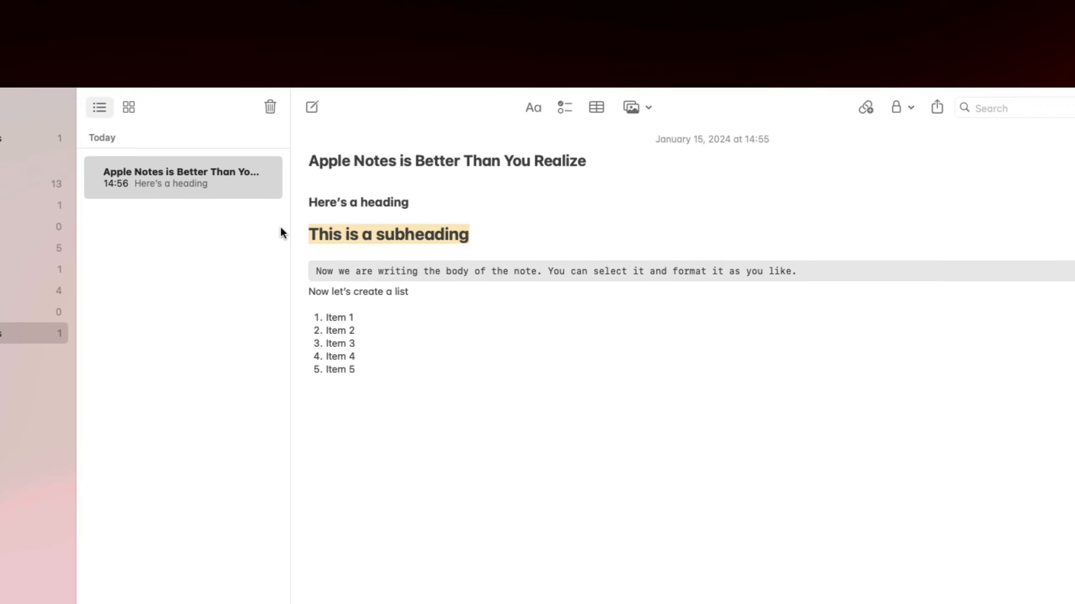
Create a new note titled "Creating a Checklist in Apple Notes".
key(super+n)
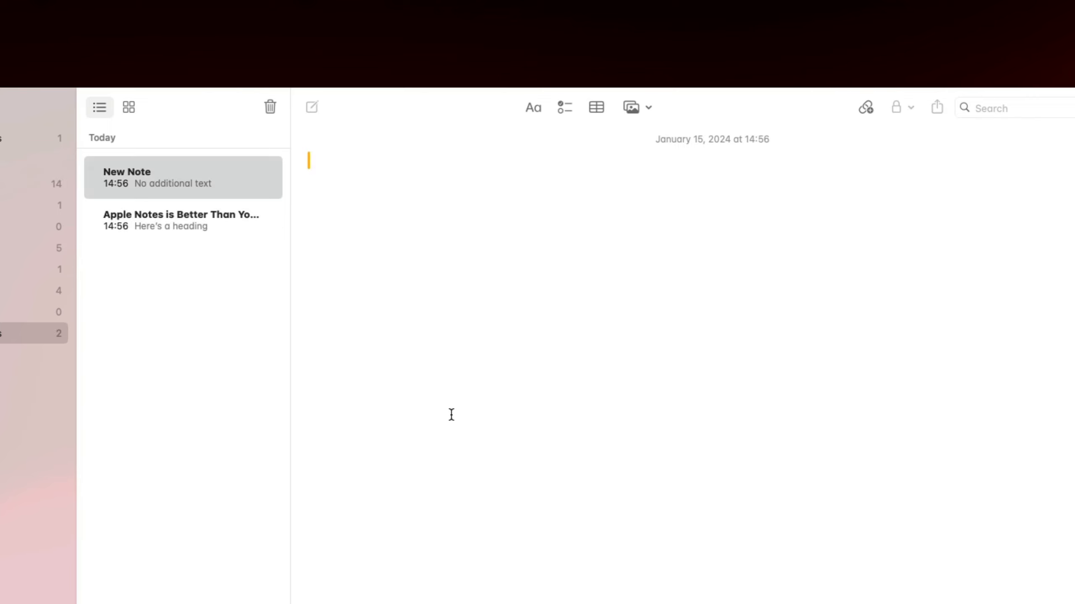
text(Creating a)
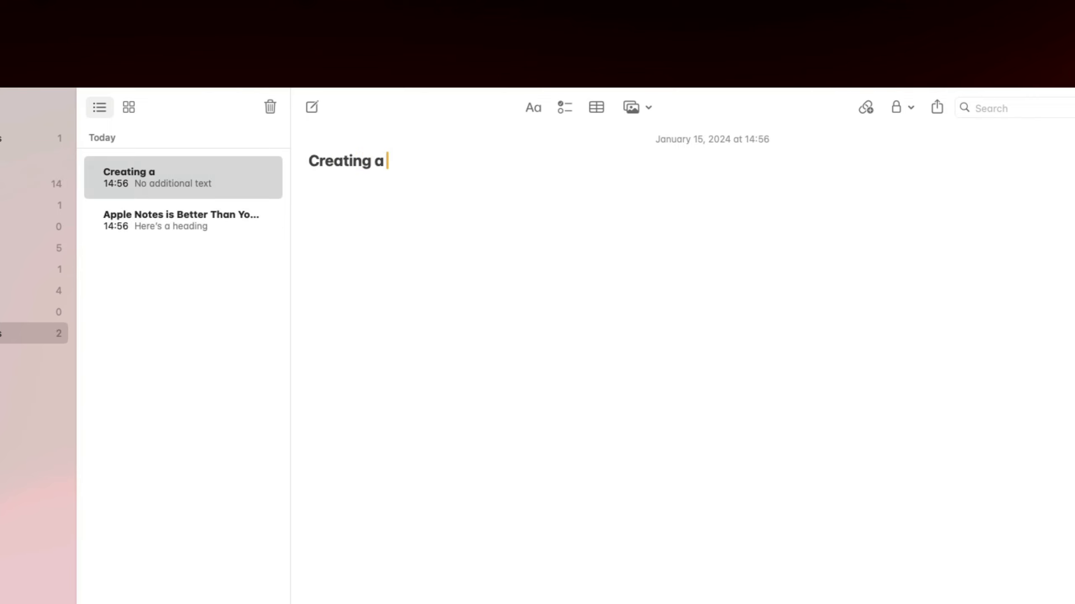
text( Checklist in Apple Notes)
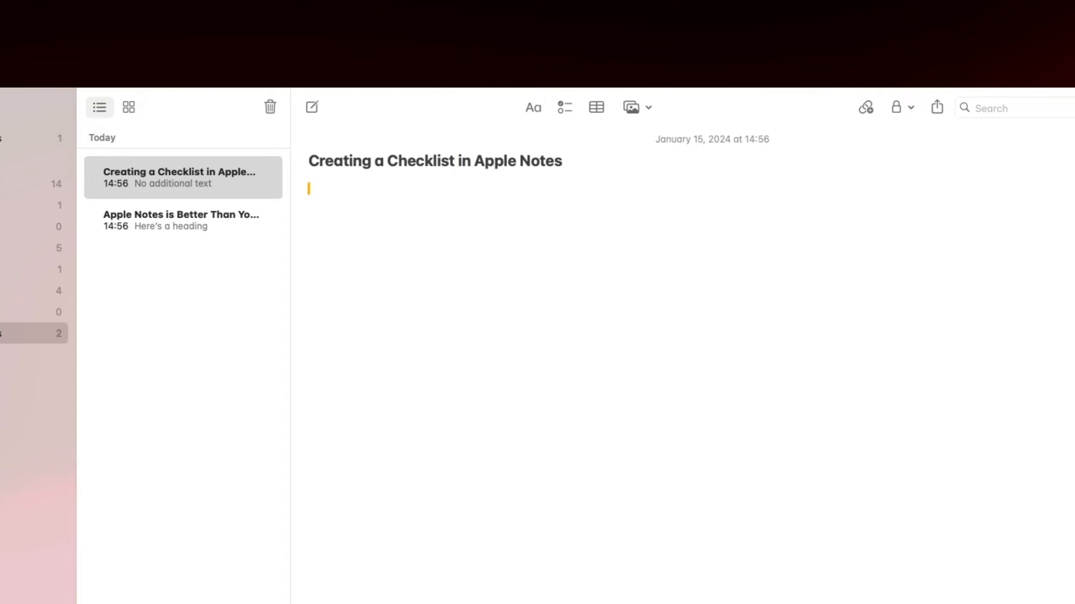
Turn the grocery lines Milk through Vegetables into a checklist and tick off Milk, Butter, Bread, Cheese and Beer.
drag(309, 189, 367, 264)
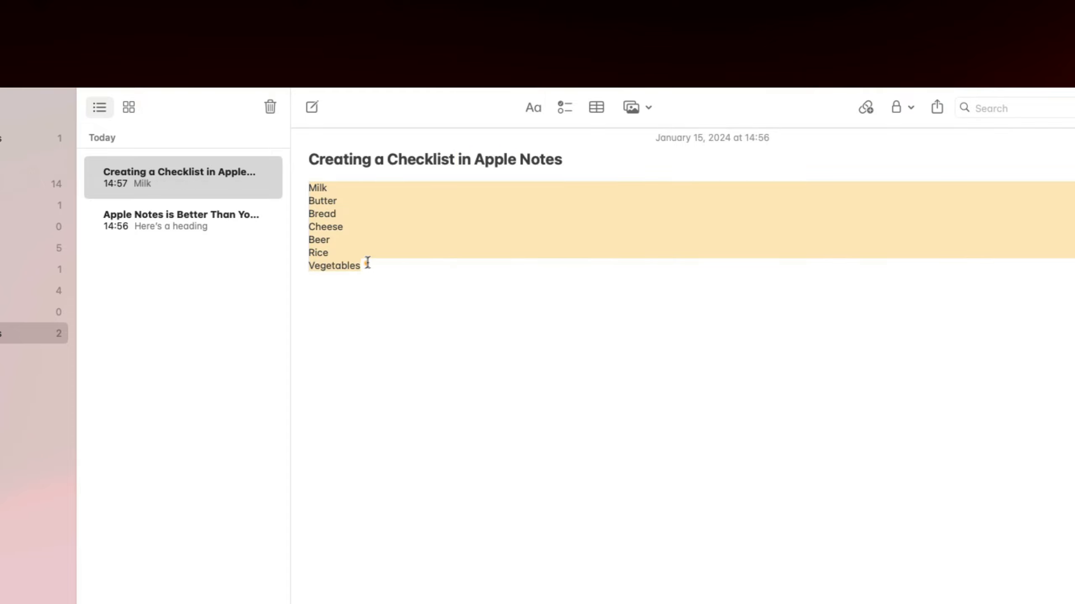
click(566, 108)
click(395, 322)
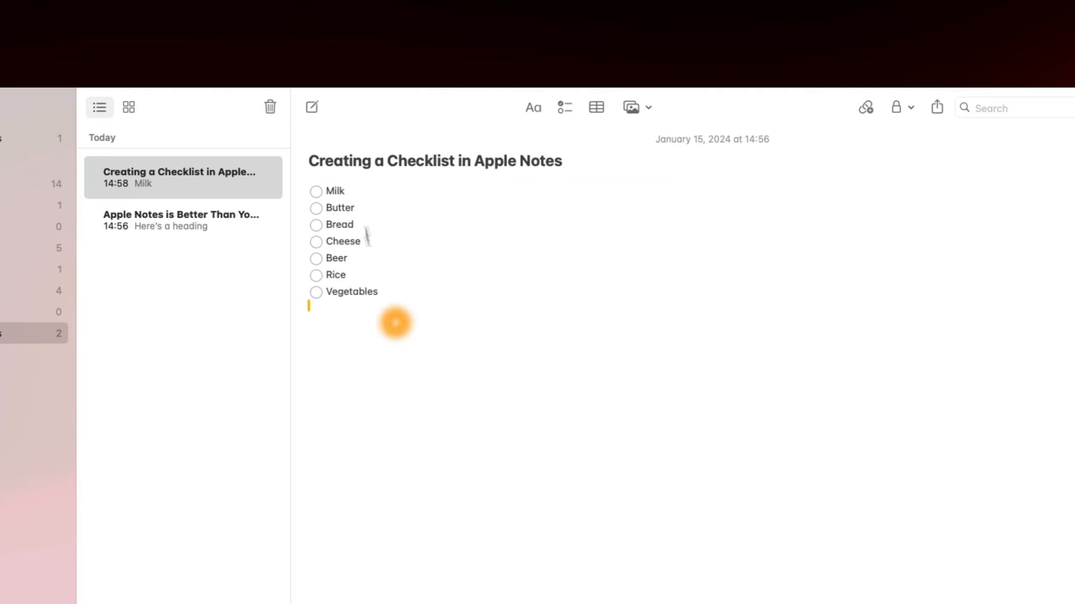
click(316, 191)
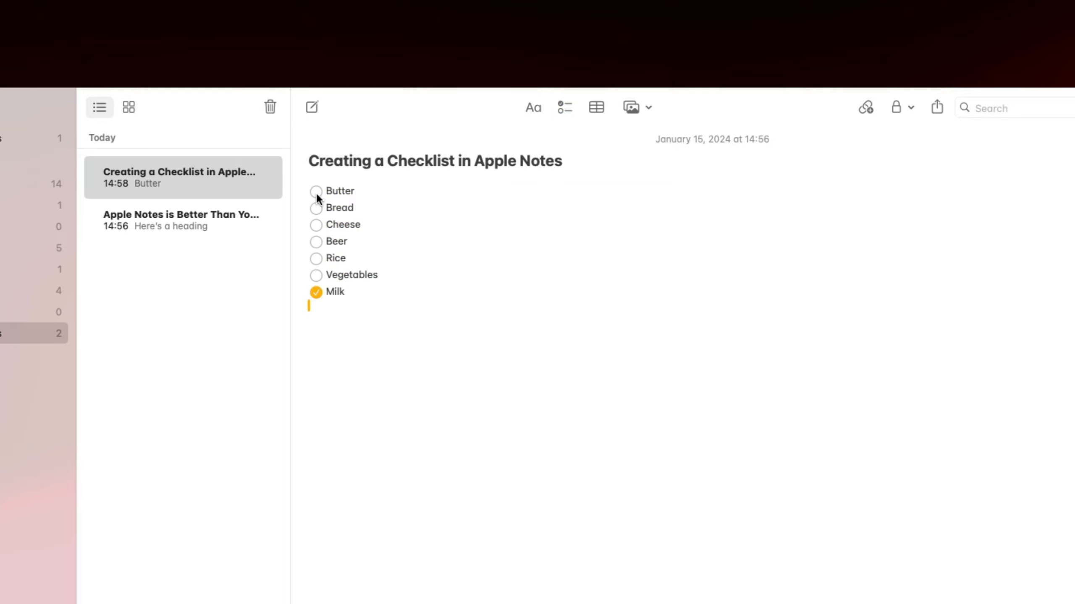
click(316, 191)
Create a folder named "Nested folder level 1" and nest it inside the Apple Notes folder.
key(super+comma)
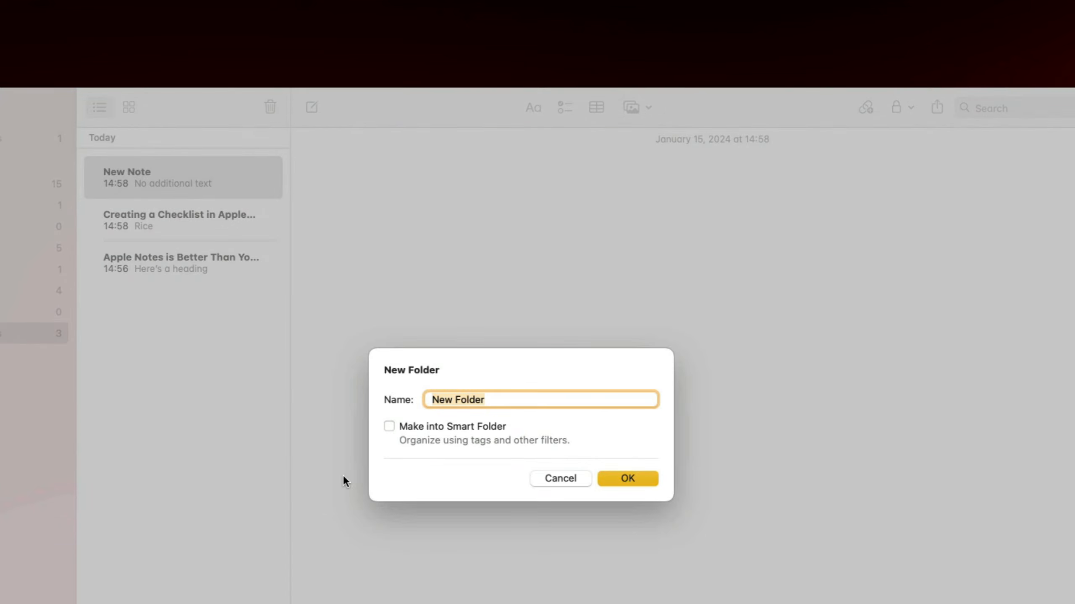
text(Nested)
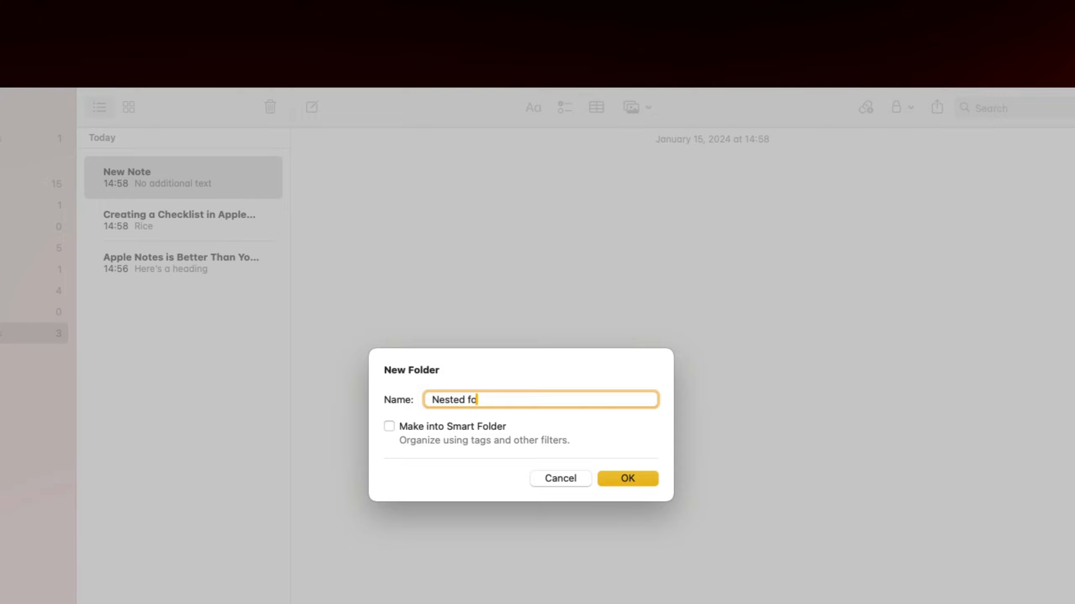
key(Return)
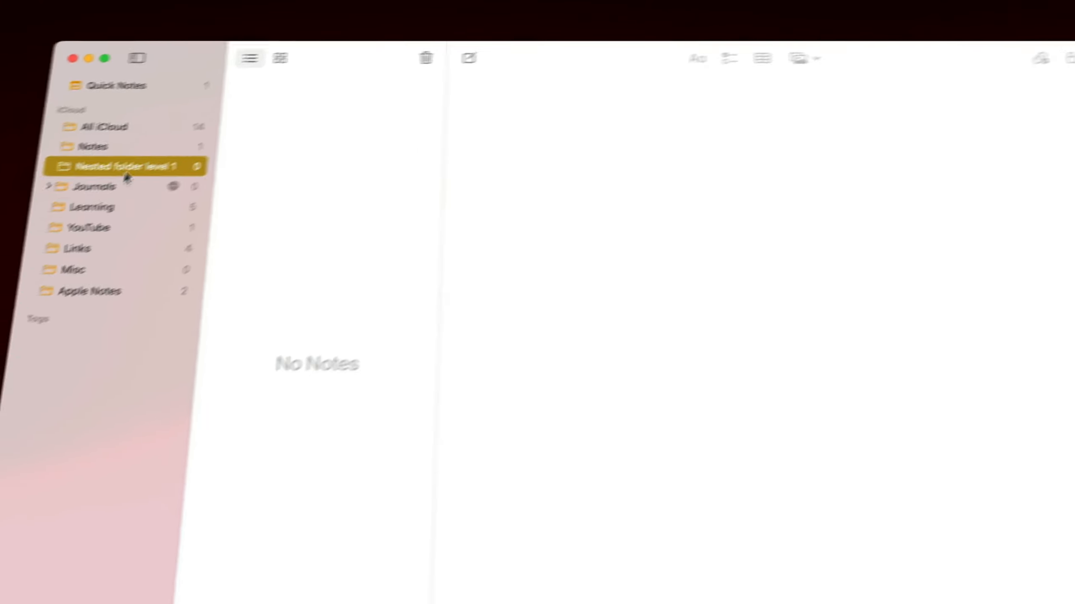
drag(135, 160, 124, 287)
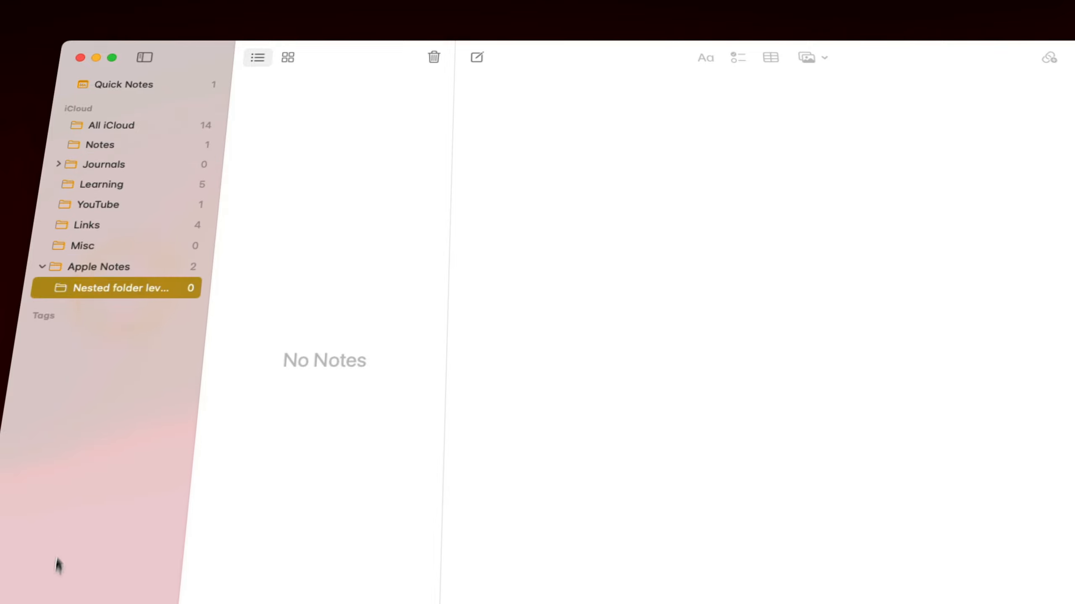
Create a folder named "Level 2" and nest it inside the "Nested folder level 1" folder.
click(42, 603)
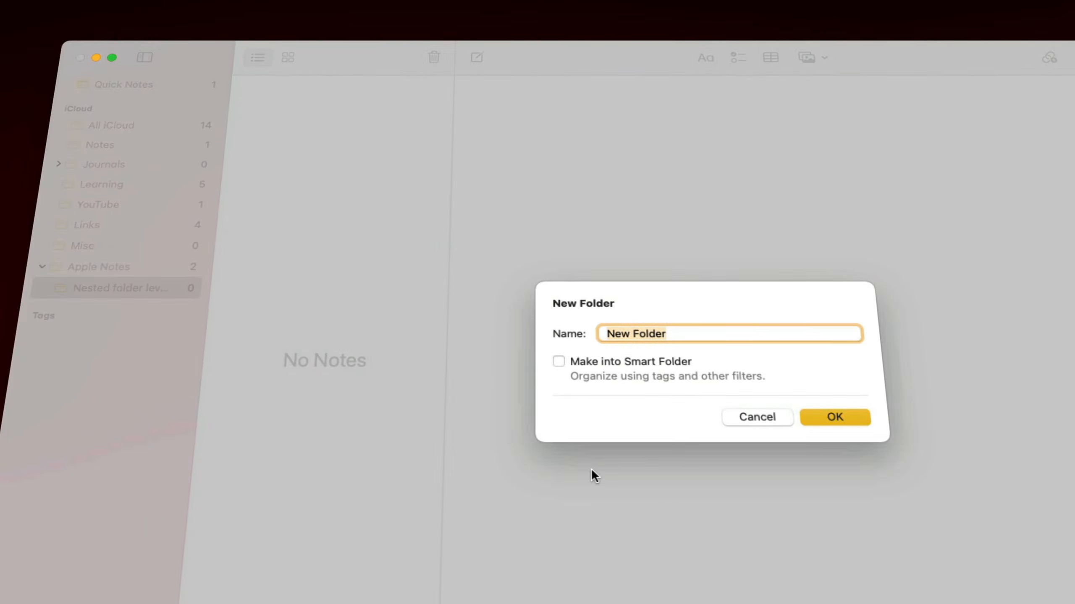
text(Leg)
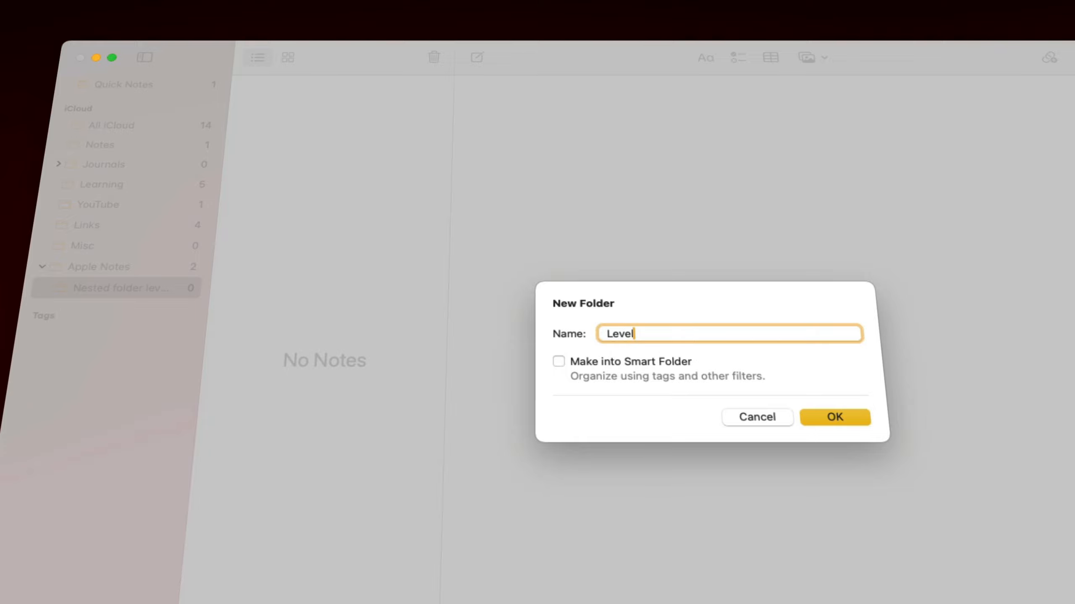
text(el 2)
click(857, 415)
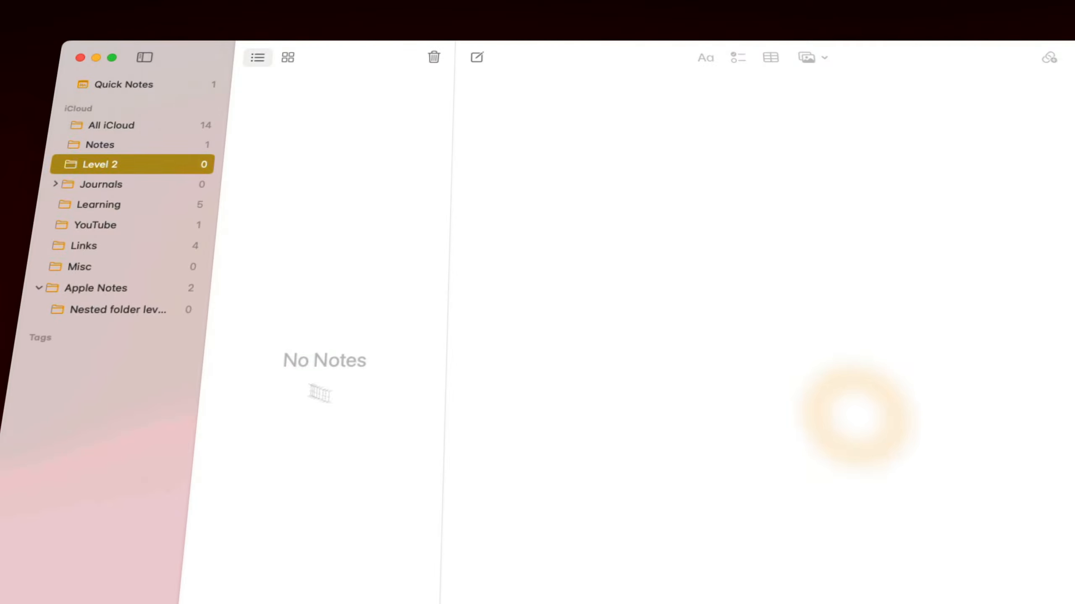
drag(93, 162, 101, 309)
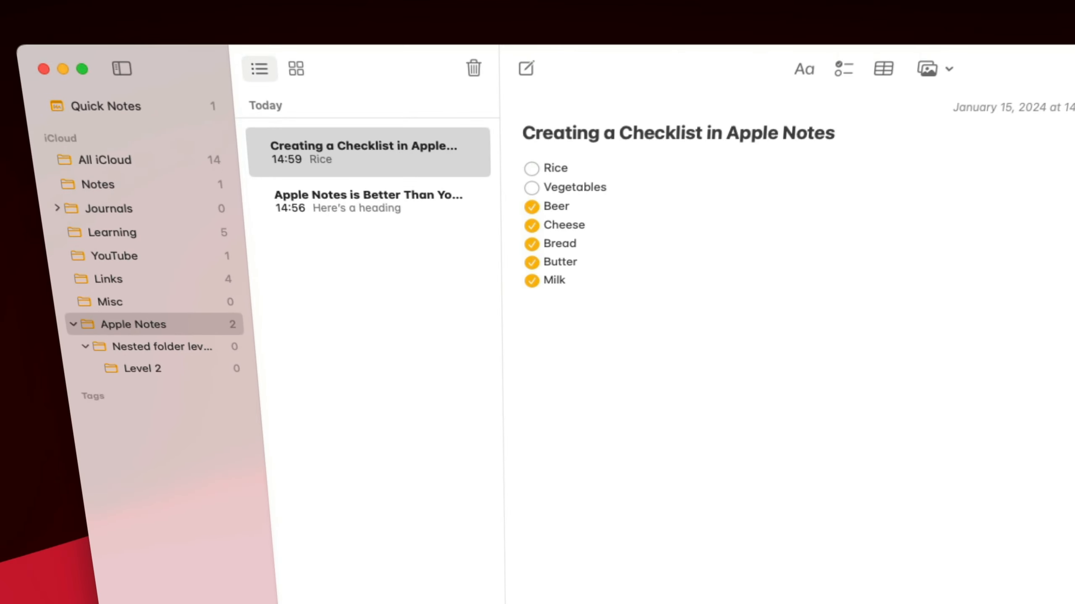
Add the tag #shopping below the checklist and create a new blank note.
text(#)
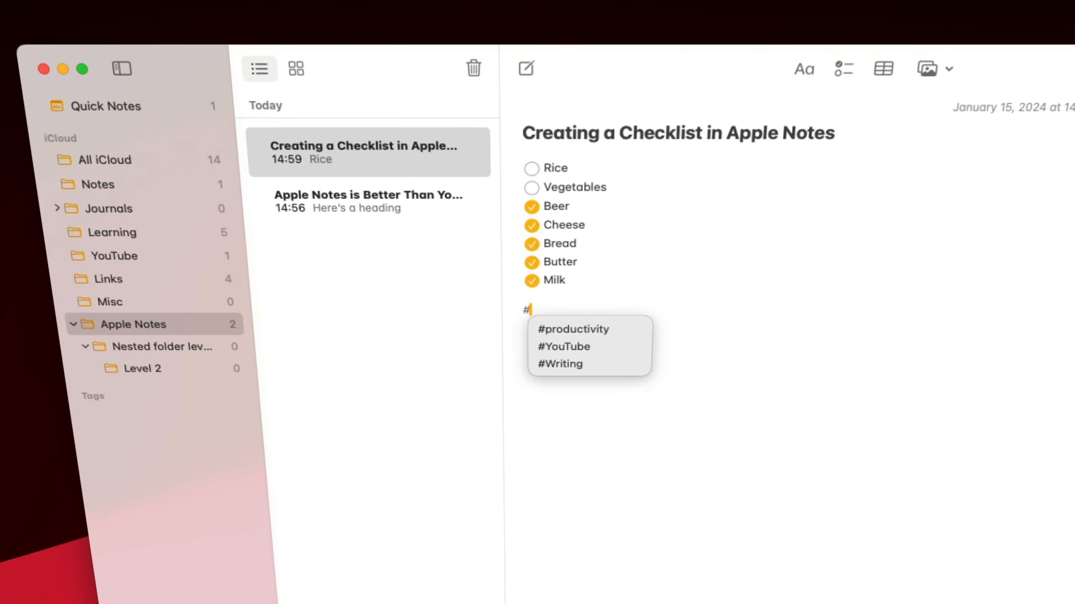
text(shopping)
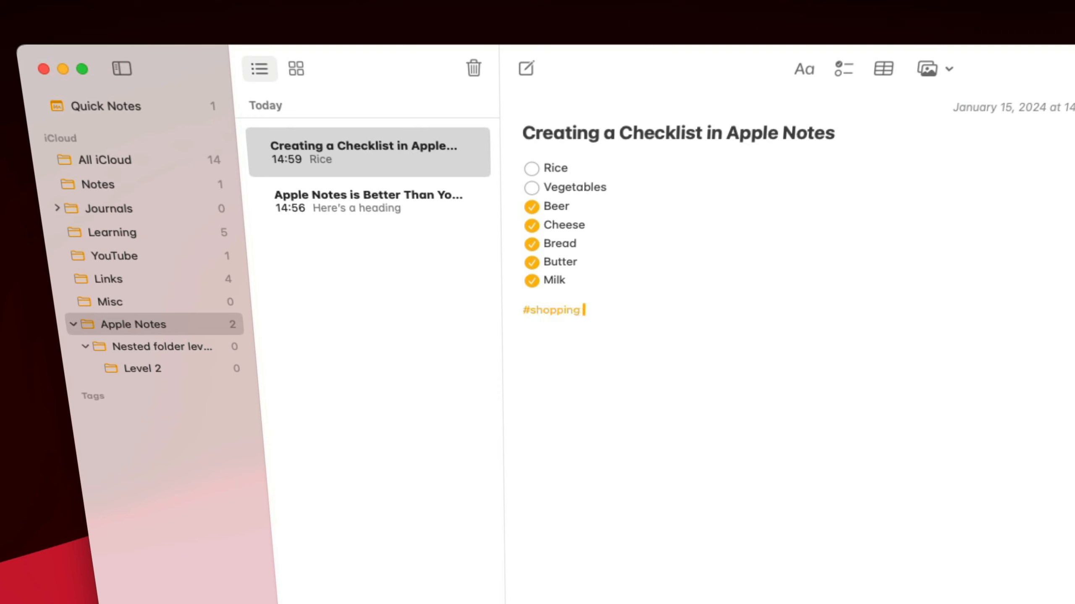
key(super+n)
Filter the notes by the #shopping tag and create a smart folder named "shopping" that includes notes with that tag.
click(239, 396)
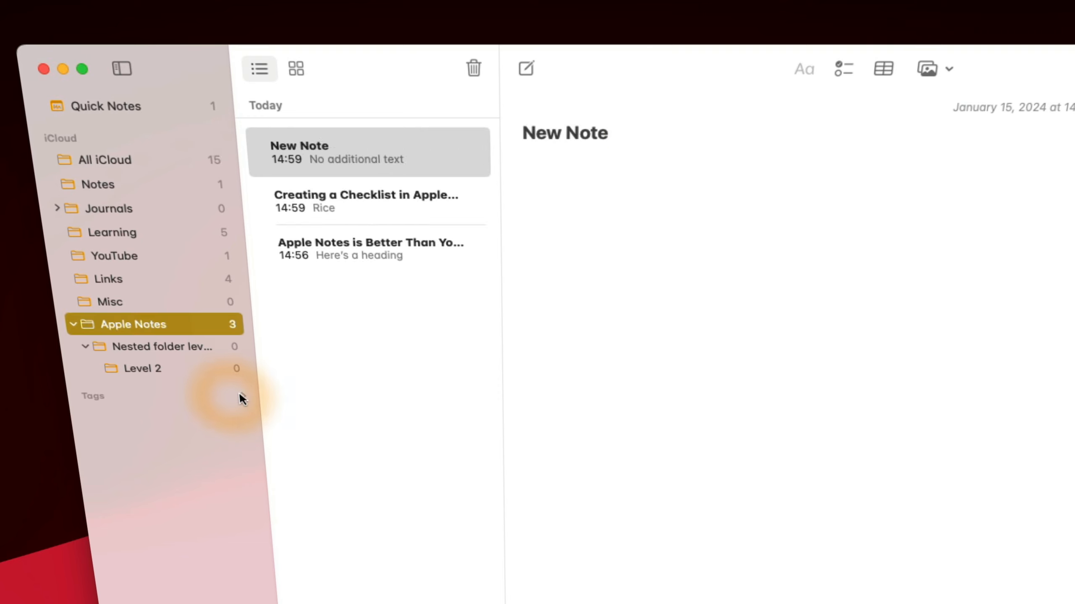
click(129, 447)
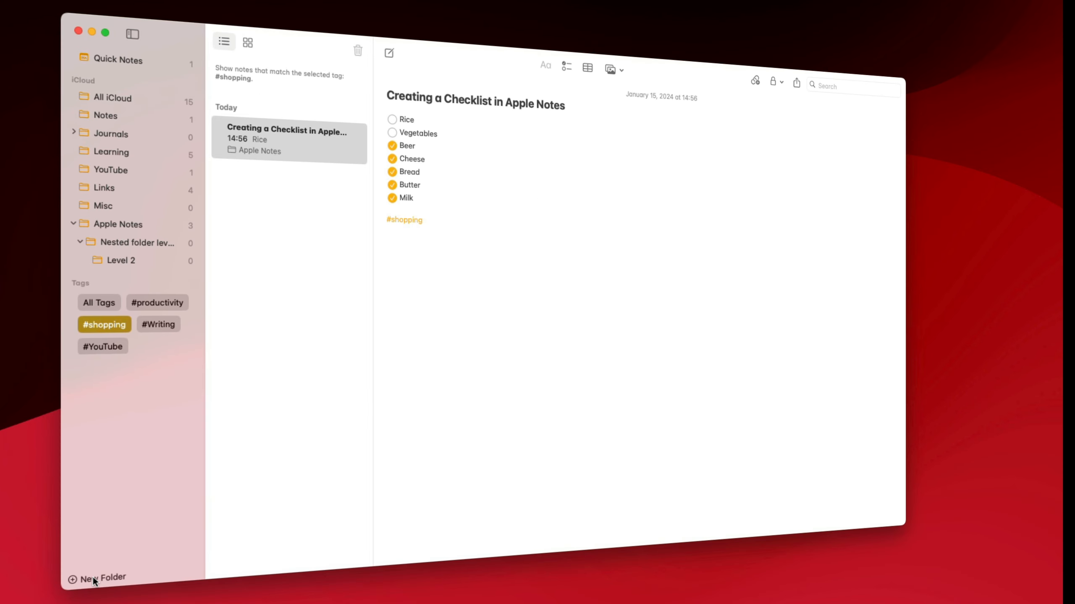
click(93, 578)
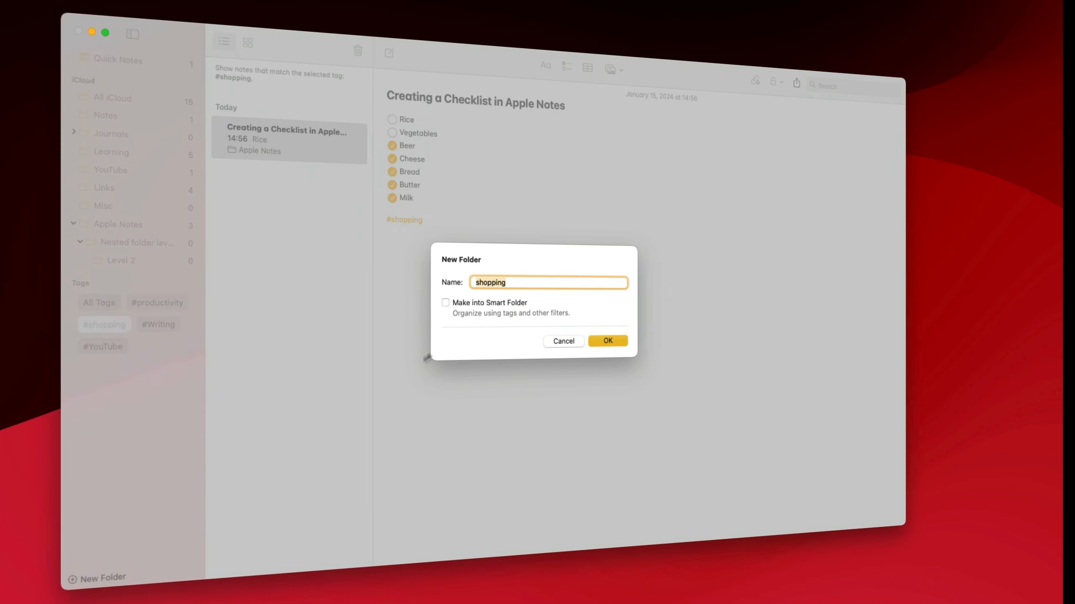
click(469, 306)
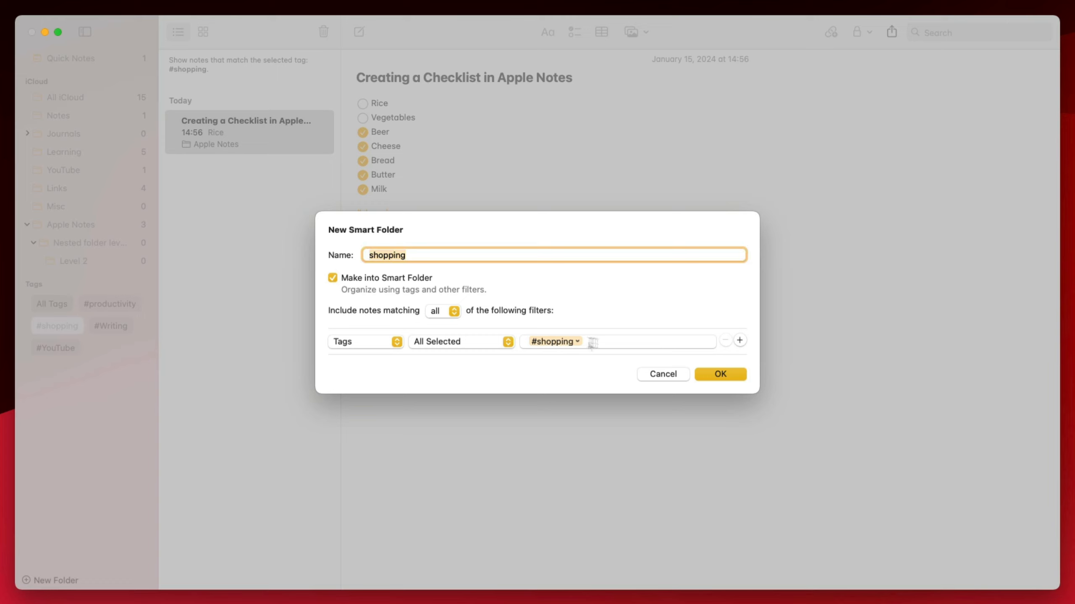
click(721, 374)
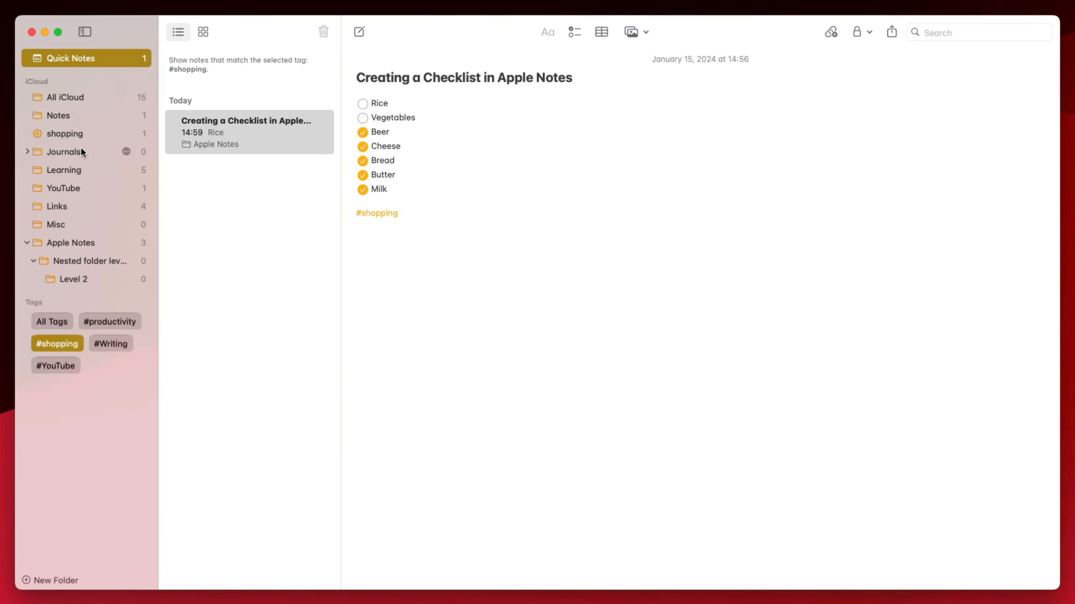
Move the shopping smart folder between the Misc and Apple Notes folders and return to the checklist note.
drag(62, 135, 57, 241)
click(63, 225)
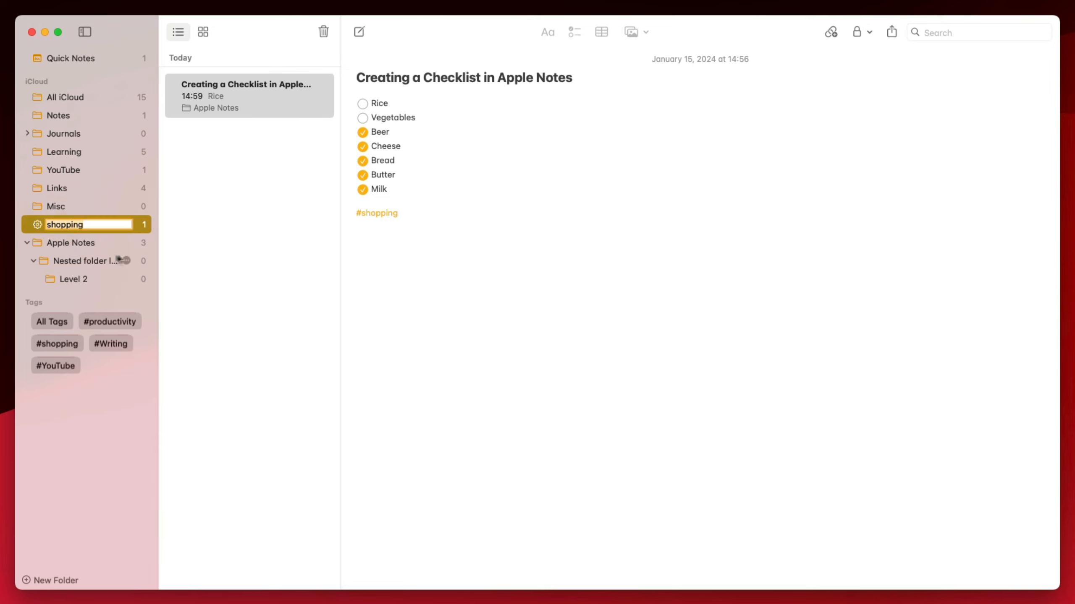
click(539, 277)
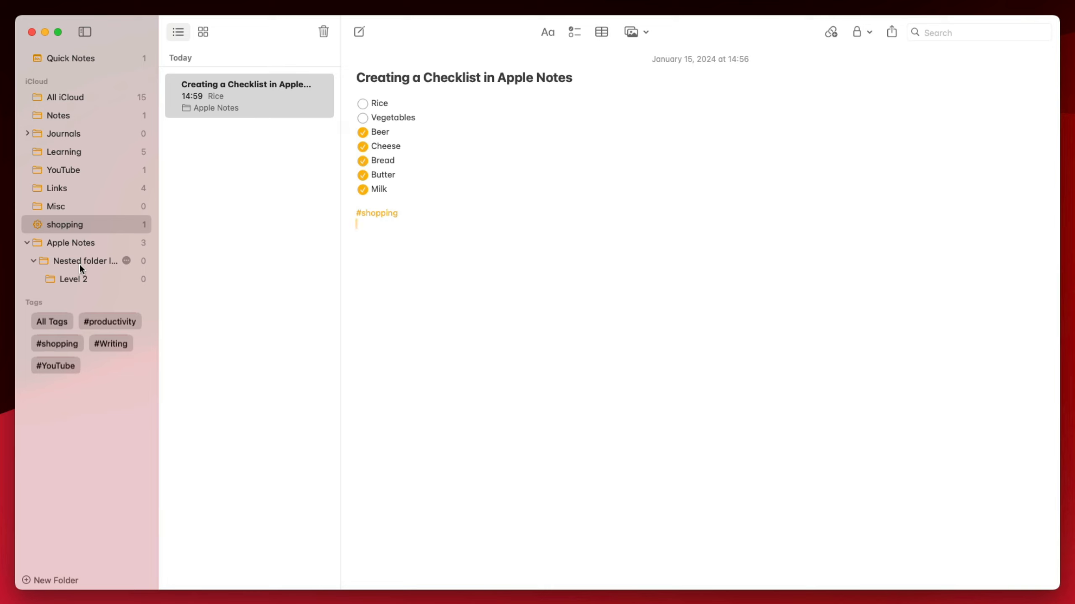
Create a new note in the Apple Notes folder titled "Linking to other notes" and start its first body line.
key(super+n)
text(Li)
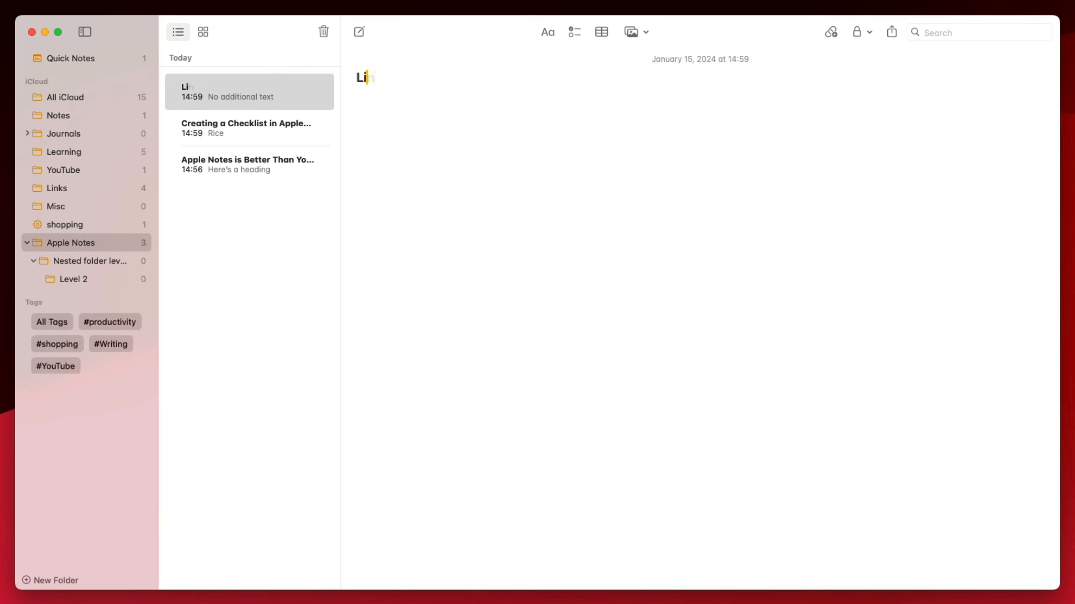
text(nking to other notes)
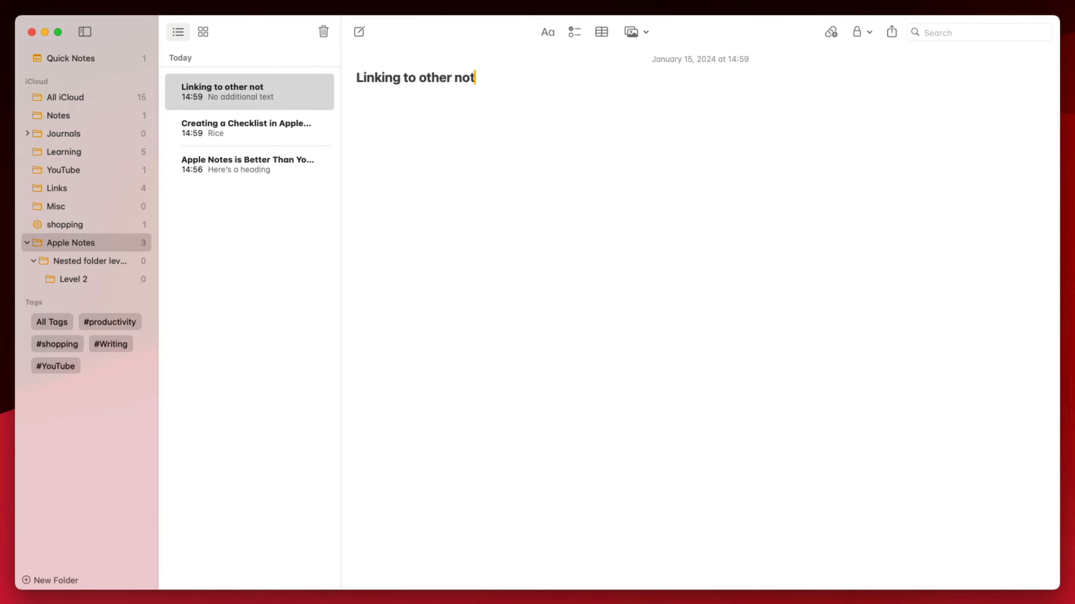
key(Return)
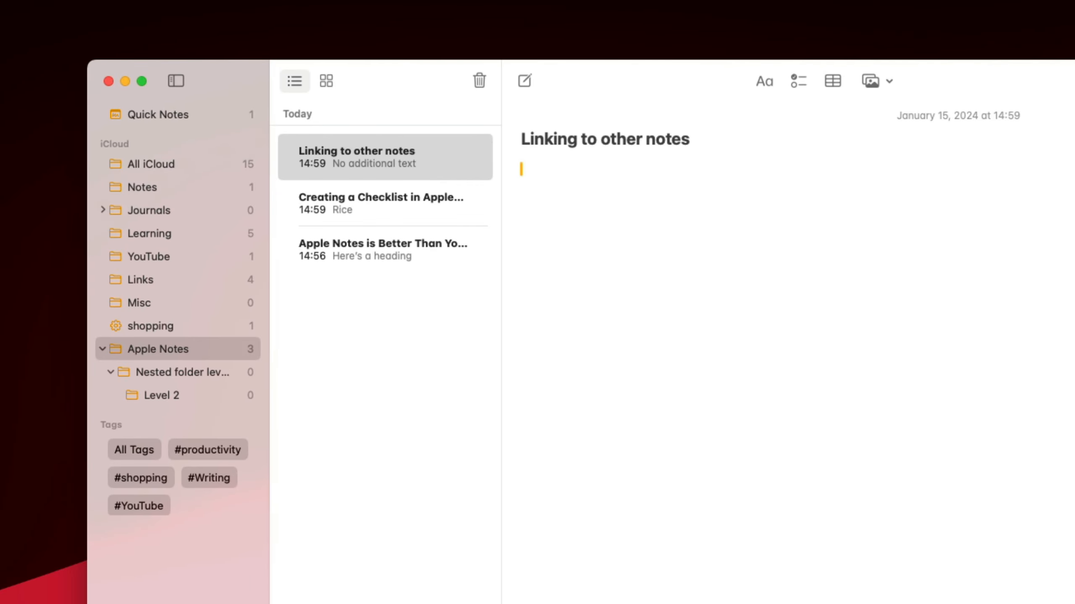
Insert a link to the note "Creating a Checklist in Apple Notes" below the title, using the note's title as its name.
key(super+k)
text(create)
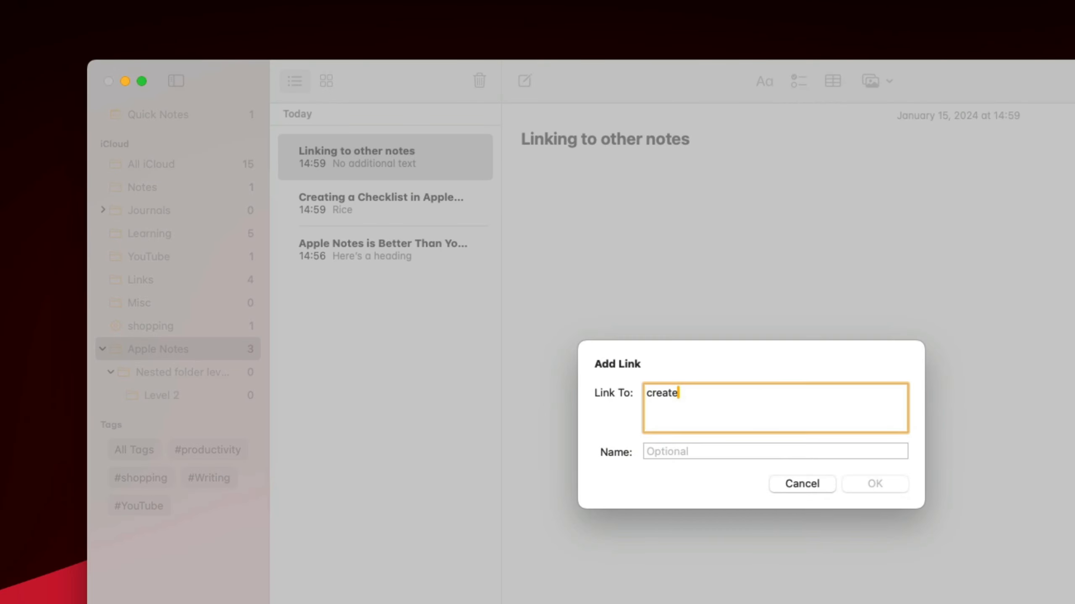
key(BackSpace)
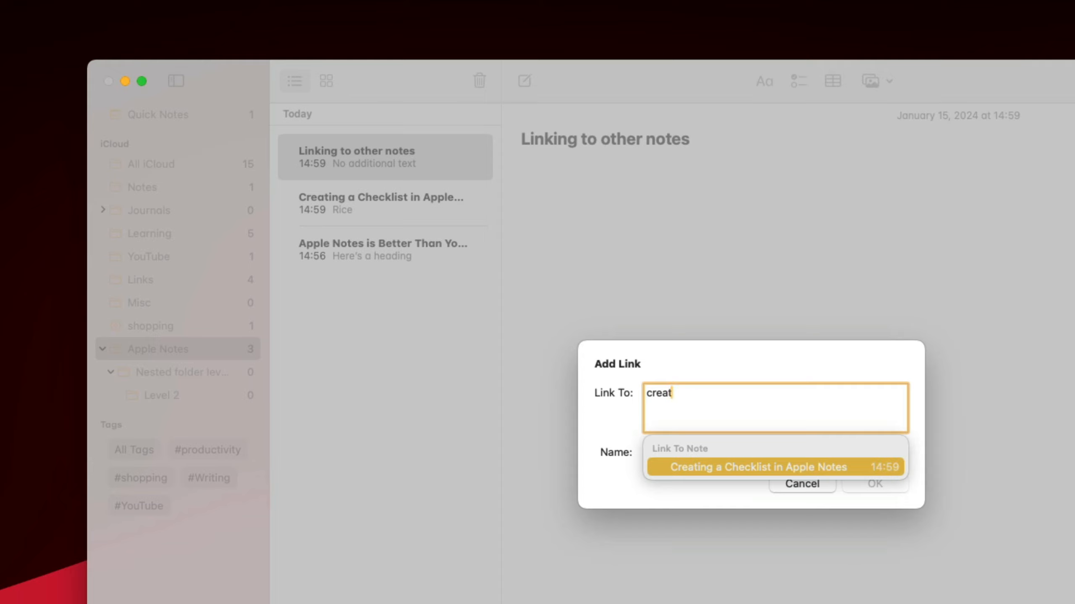
key(Return)
key(Return)
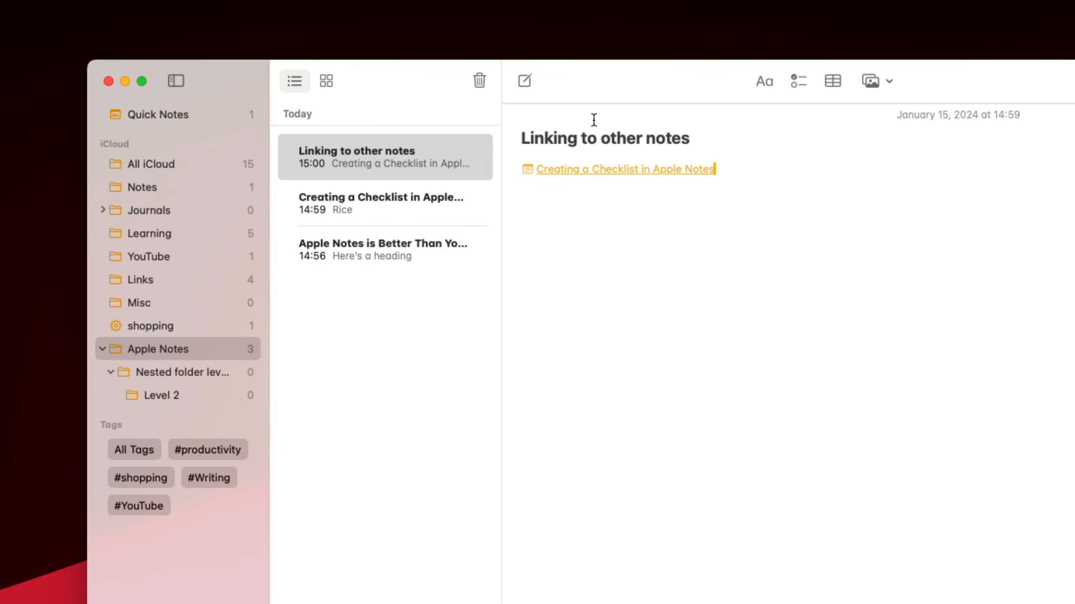
Add a link to "Apple Notes is Better Than You Realize" on the next line and follow the checklist note's link.
key(Return)
key(super+k)
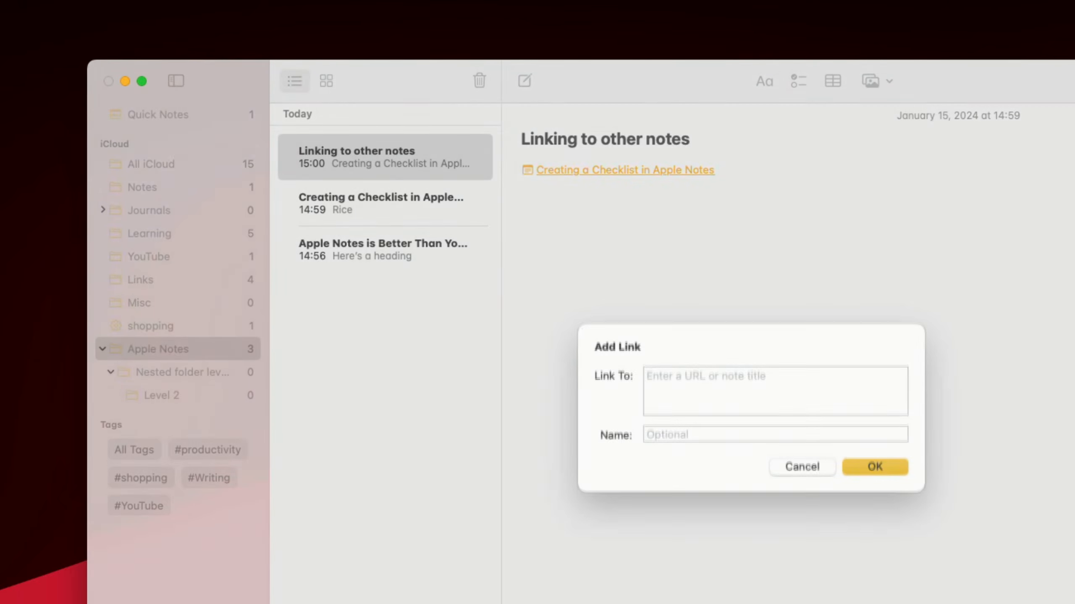
text(apple)
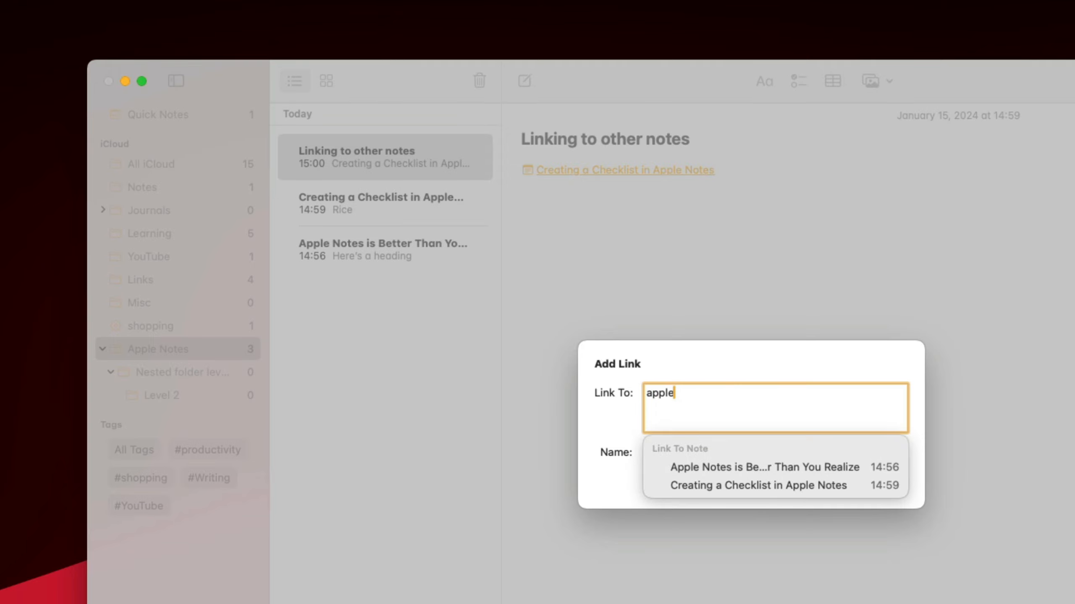
key(Down)
key(Return)
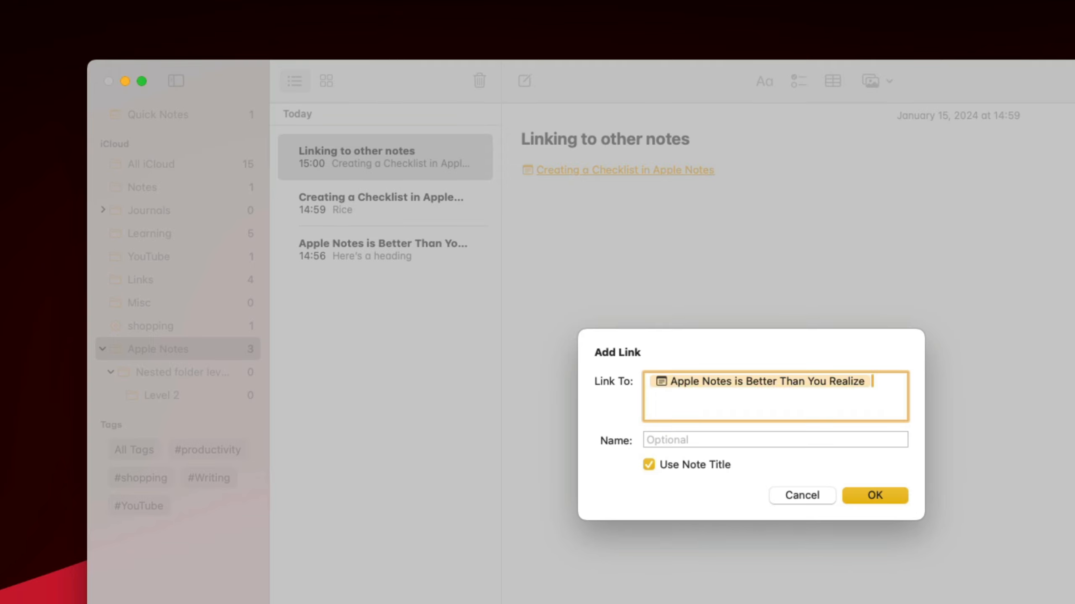
key(Return)
click(619, 168)
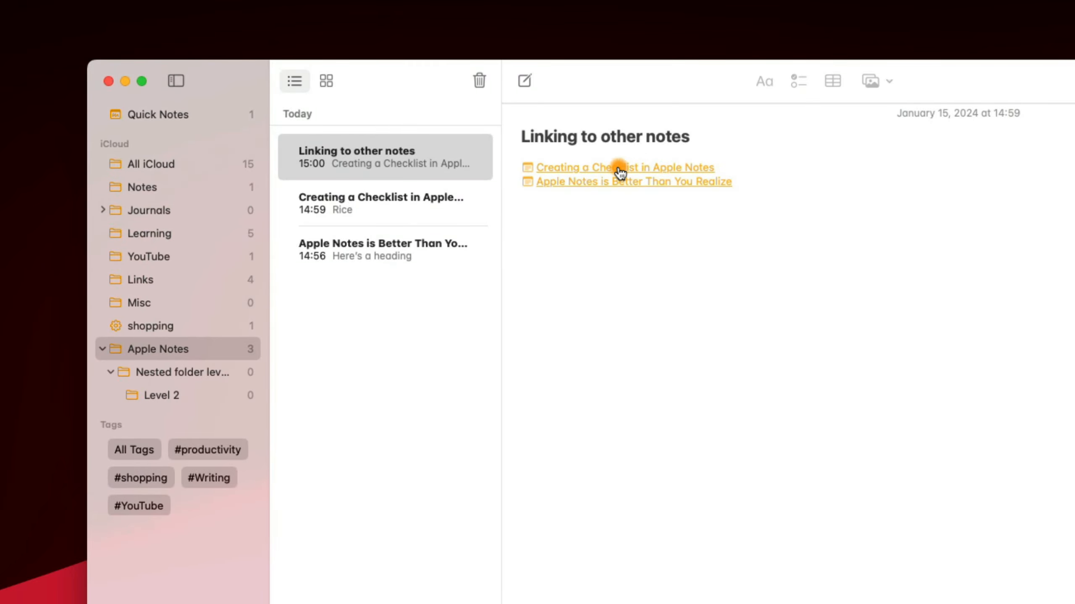
Create a new note titled "Link to other apps" and leave a blank line below the title.
key(super+n)
text(Liu)
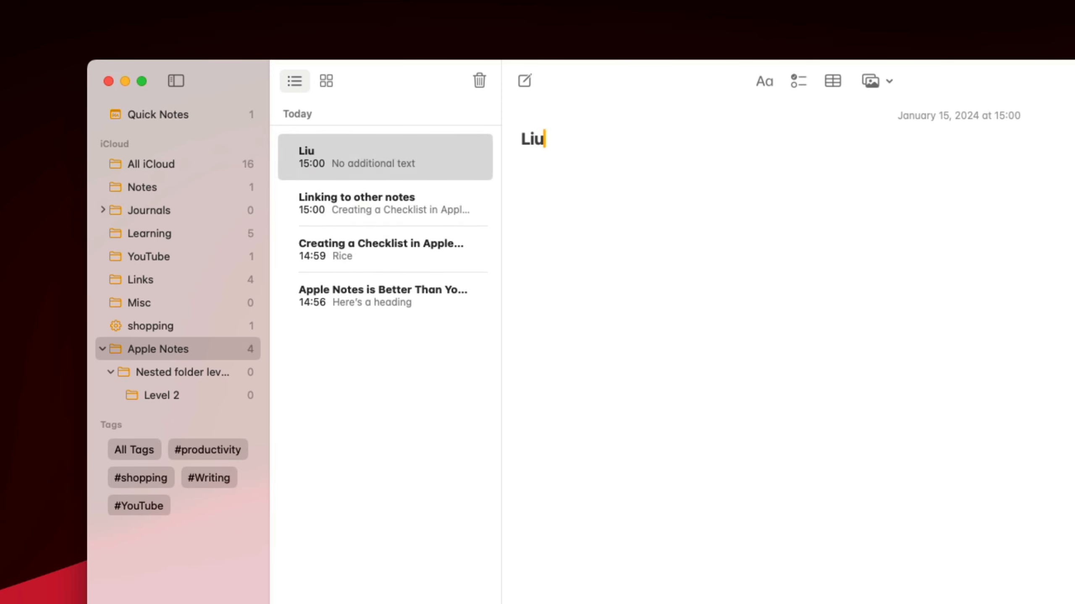
text(k to other apps.)
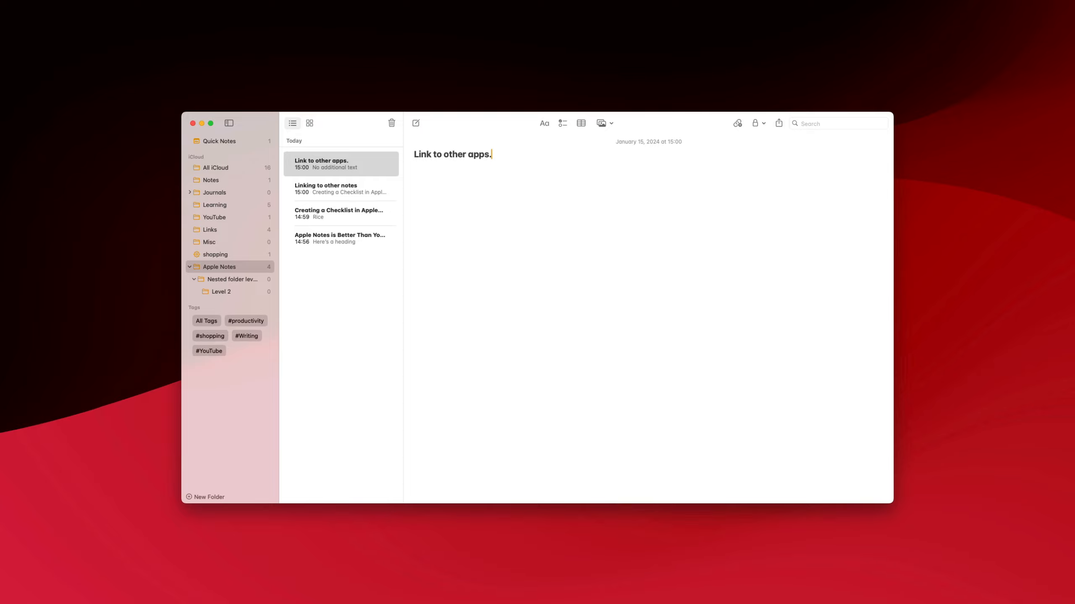
key(BackSpace)
key(Return)
key(Return)
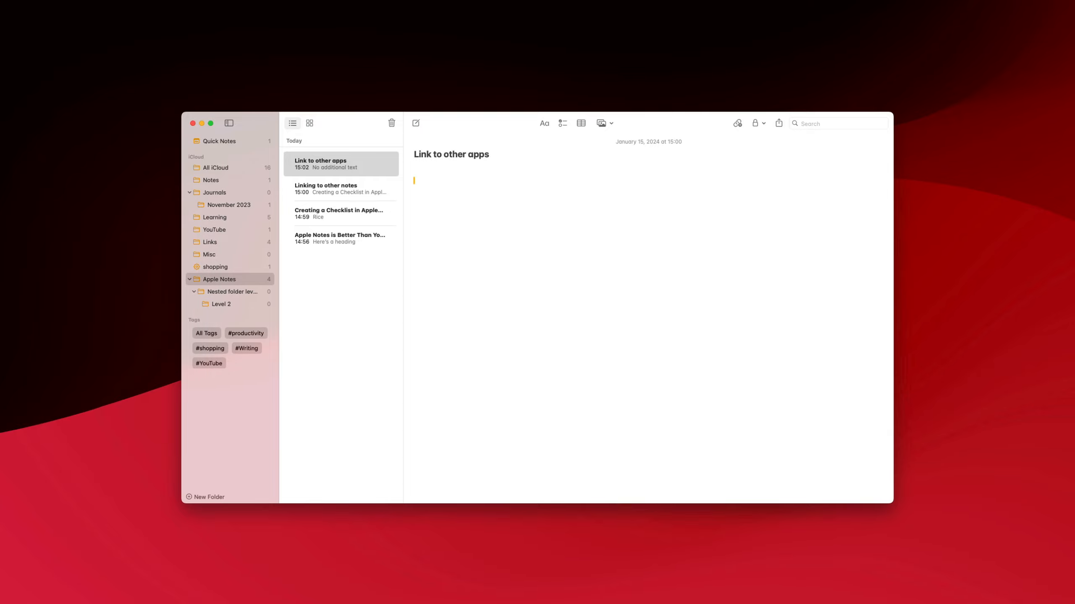
Add an app link to the Safari page "3 Best iPad Pro Cases for Drawing" to the "Link to other apps" note.
click(1, 417)
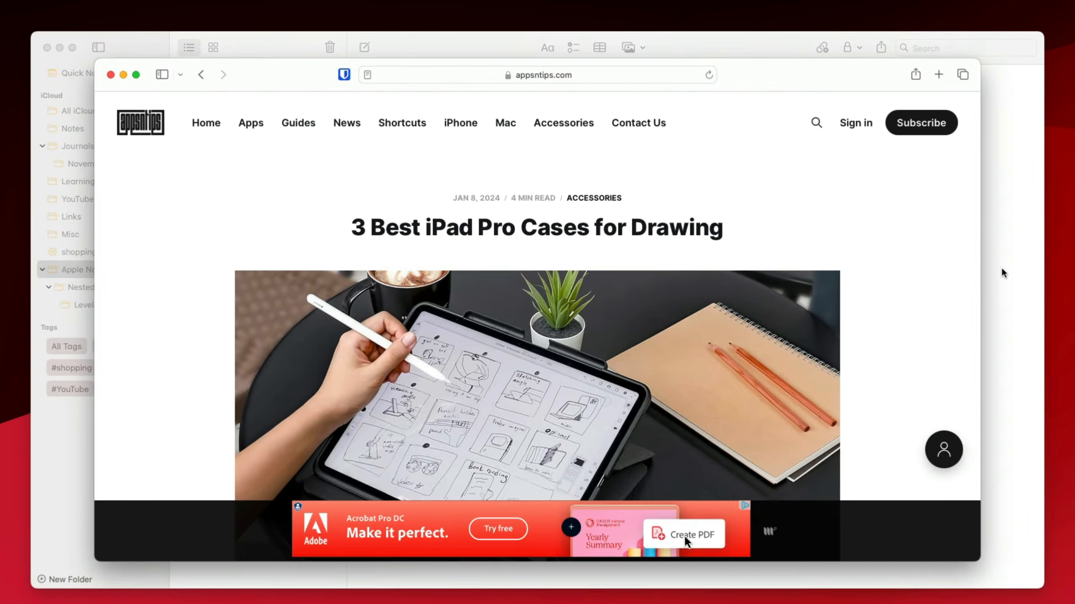
click(864, 279)
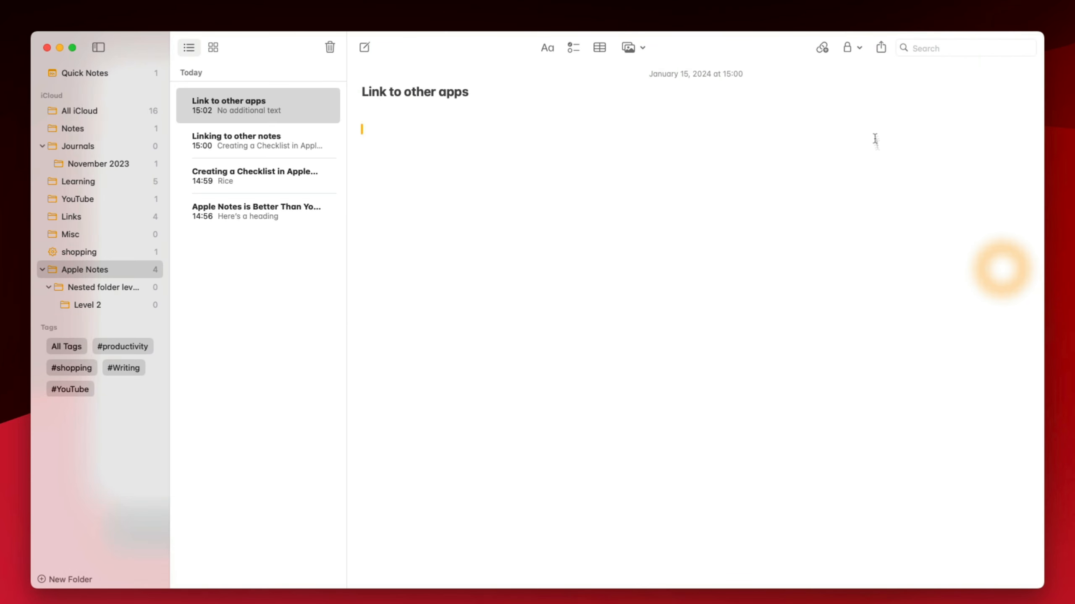
click(822, 48)
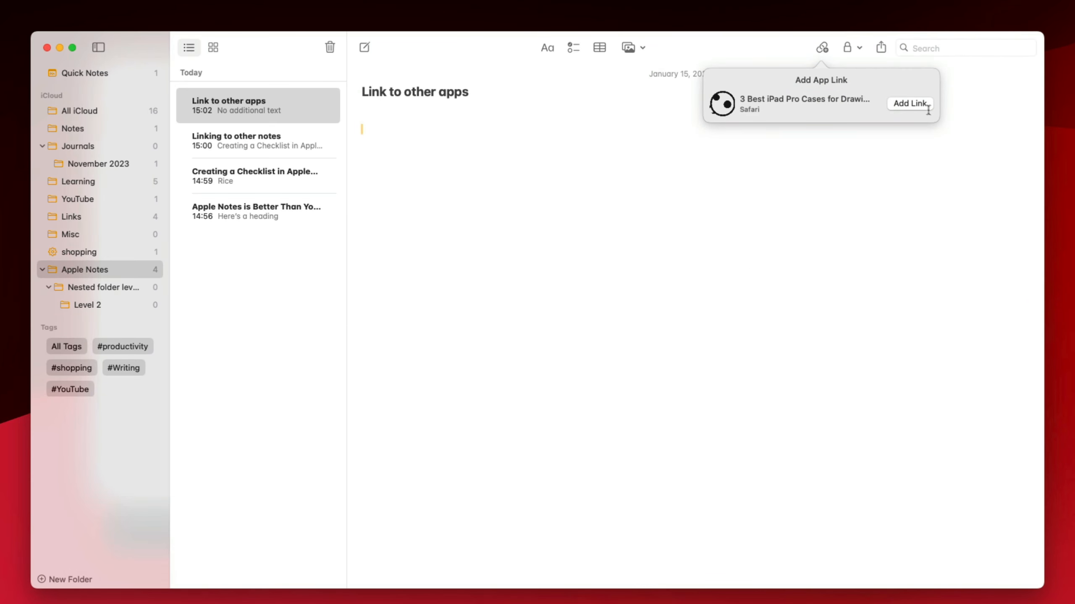
click(913, 103)
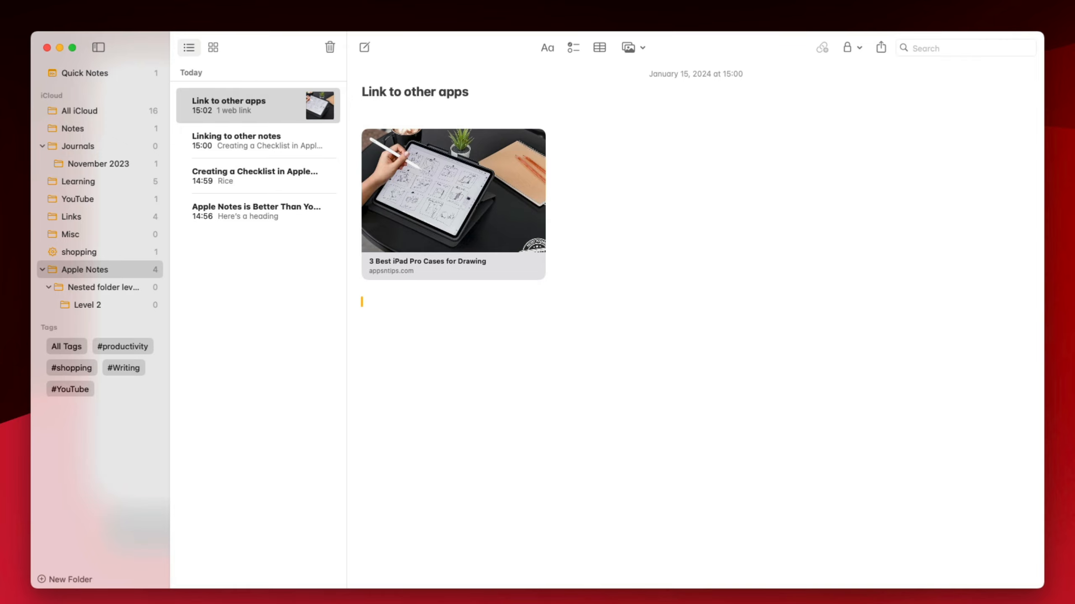
In Safari, add the article paragraph starting "I have recently gotten the habit of taking sketch notes" to the Quick Note and close that note.
key(super+Tab)
scroll(549, 334, down, 10)
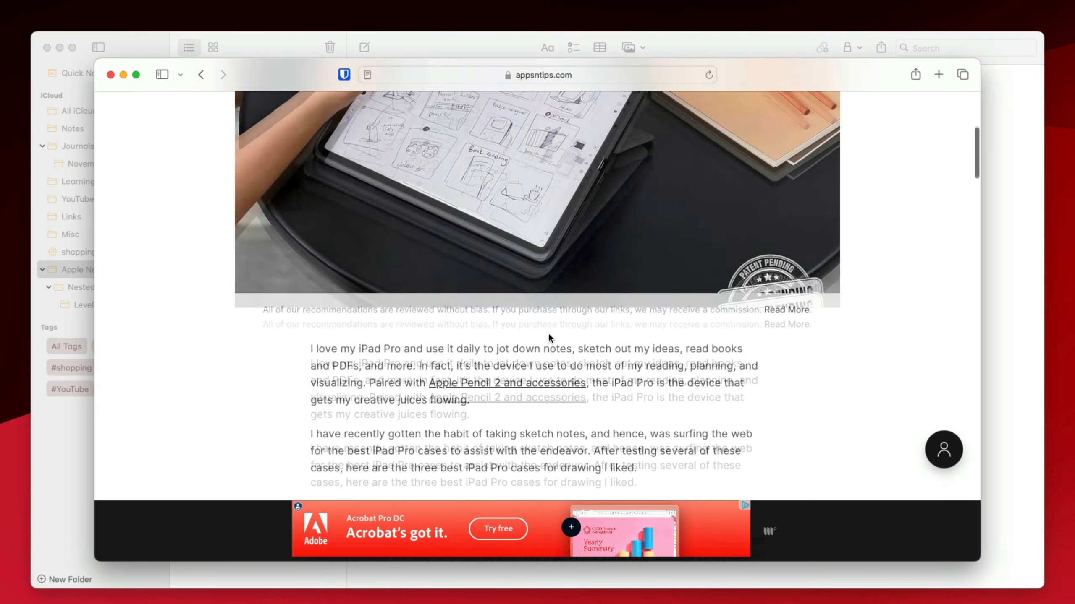
drag(311, 258, 630, 290)
right_click(549, 275)
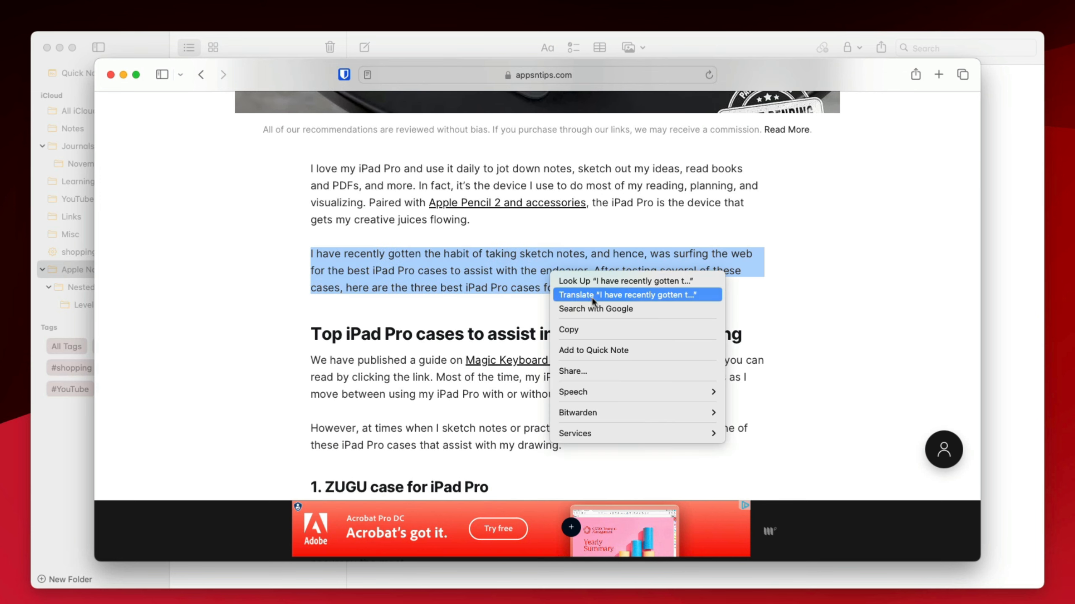
click(601, 347)
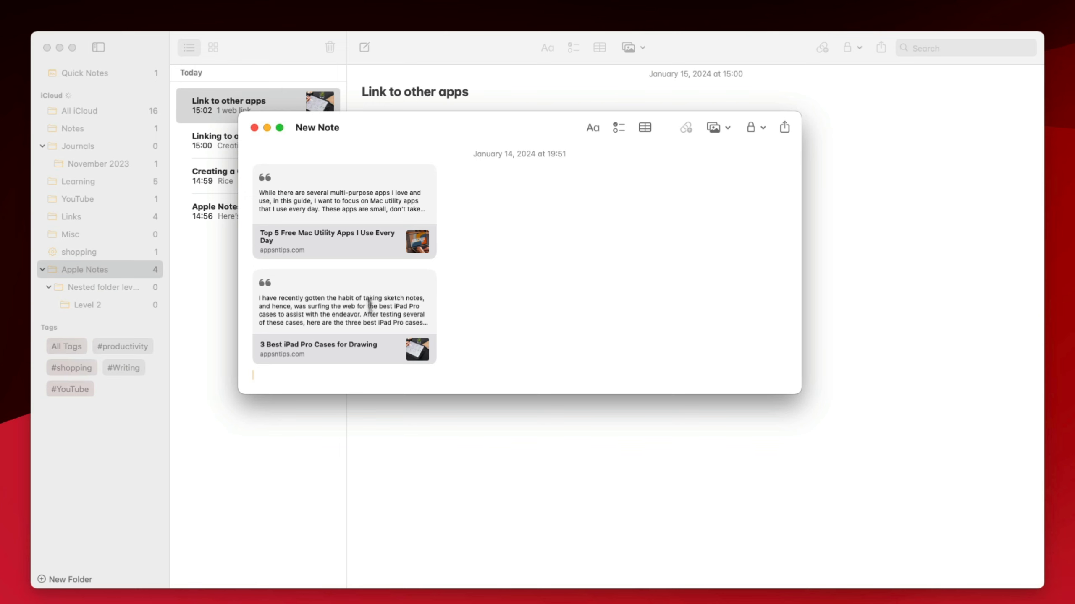
key(super+w)
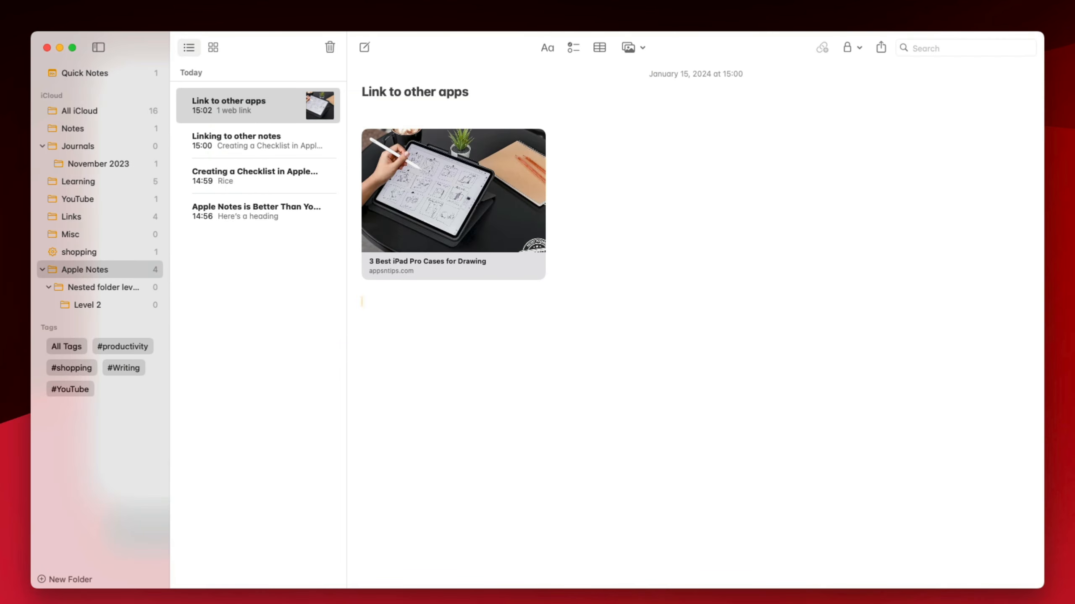
Switch to Mail, drop the "Apple Notes video" email into the "Link to other apps" note as a link, and close the Mail window.
key(super+Tab)
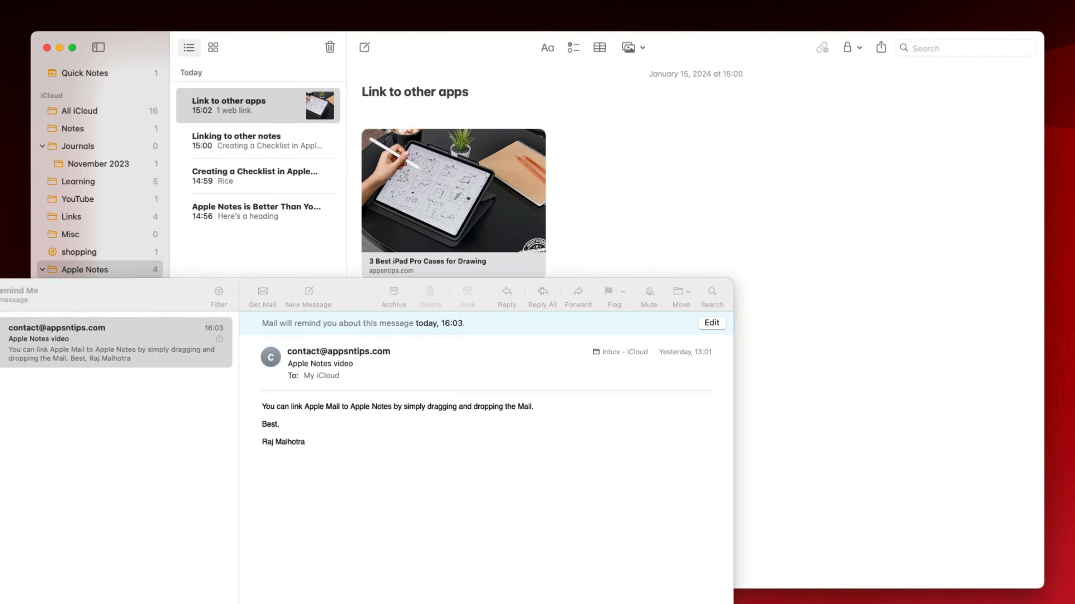
drag(186, 349, 880, 250)
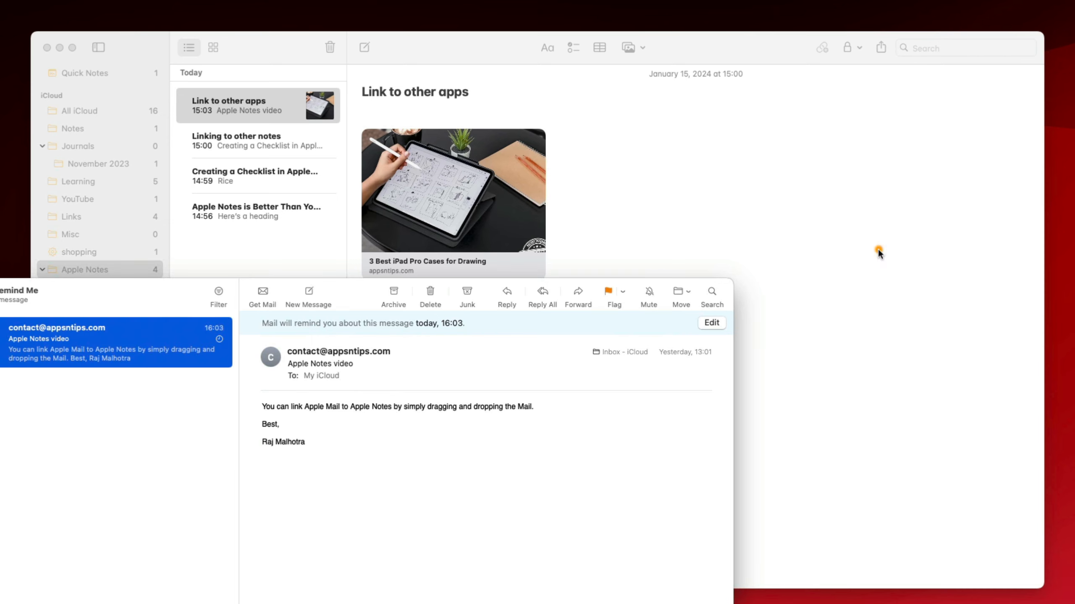
click(343, 307)
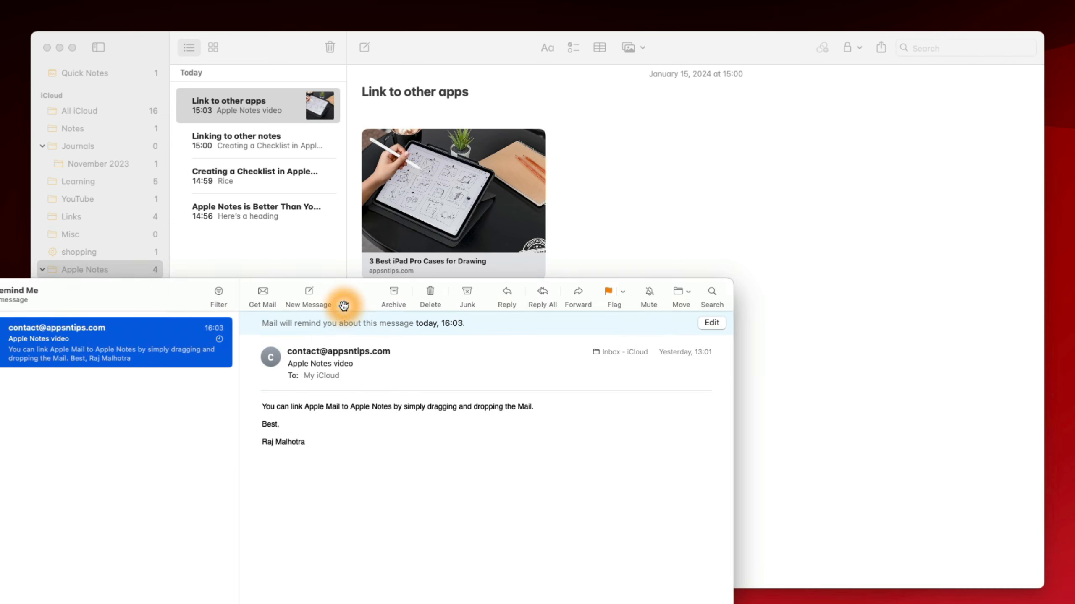
key(super+w)
click(477, 357)
Open the linked email from the "Apple Notes video" link, view it, and close it to return to the note.
click(396, 293)
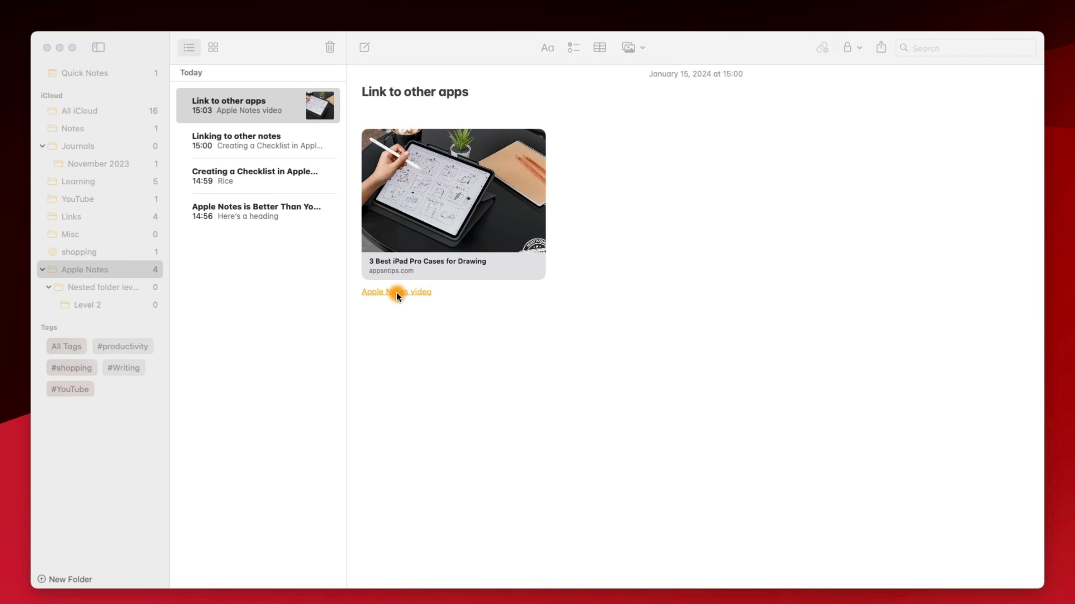
key(super+w)
click(405, 292)
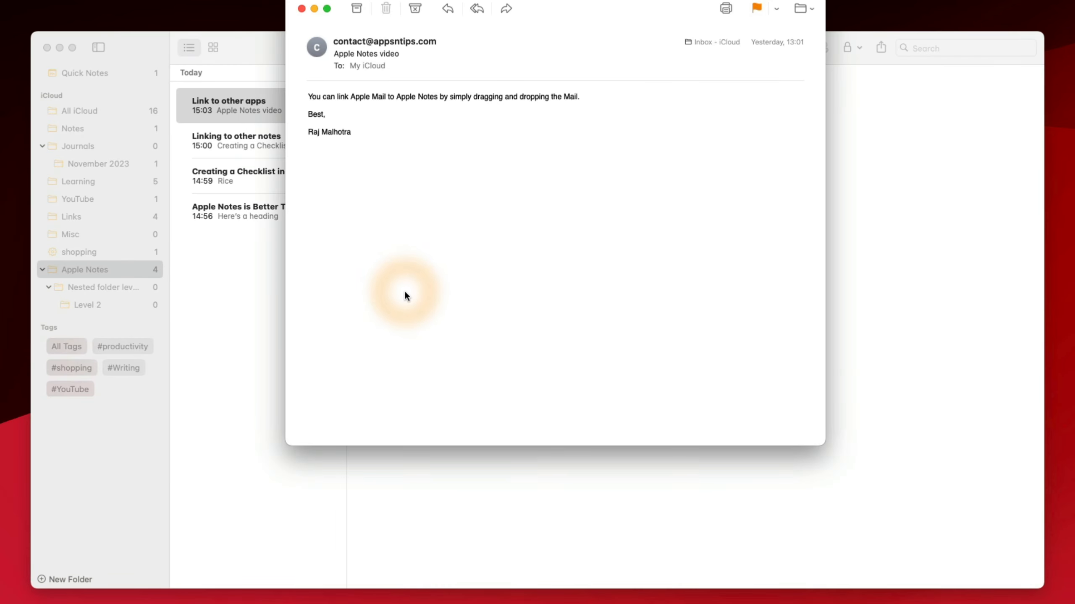
key(super+w)
click(498, 389)
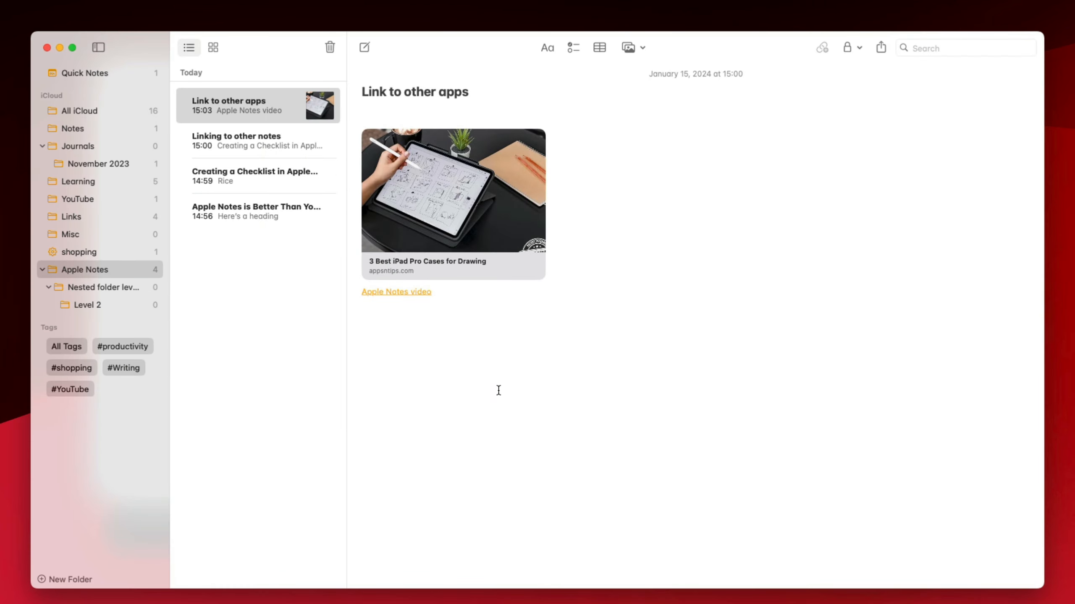
Create a new note titled "Media file support" and insert the captured desktop screenshot below the title.
key(super+n)
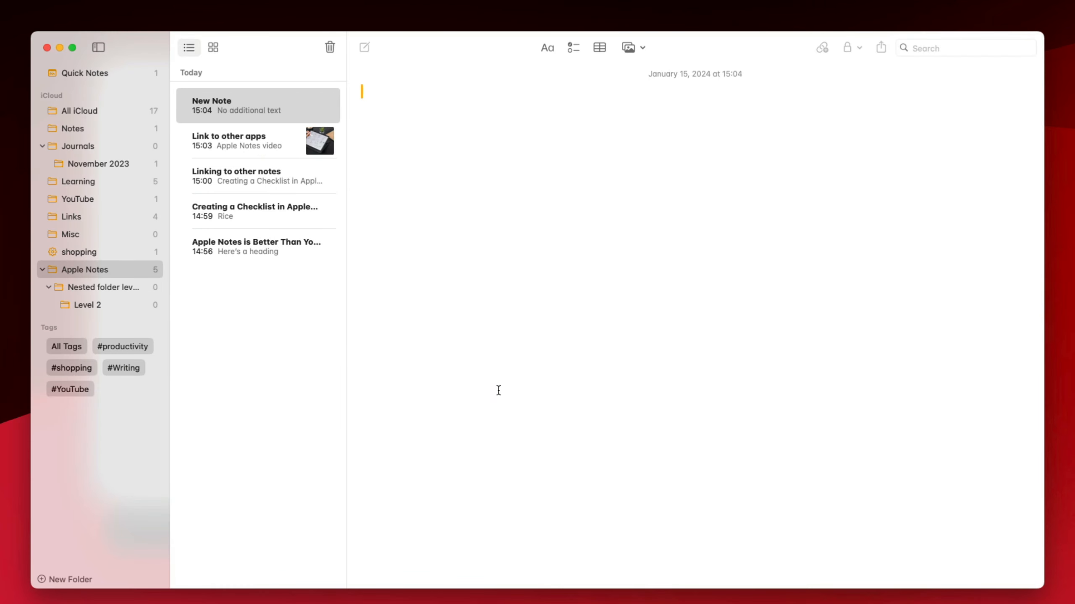
text(Media file support)
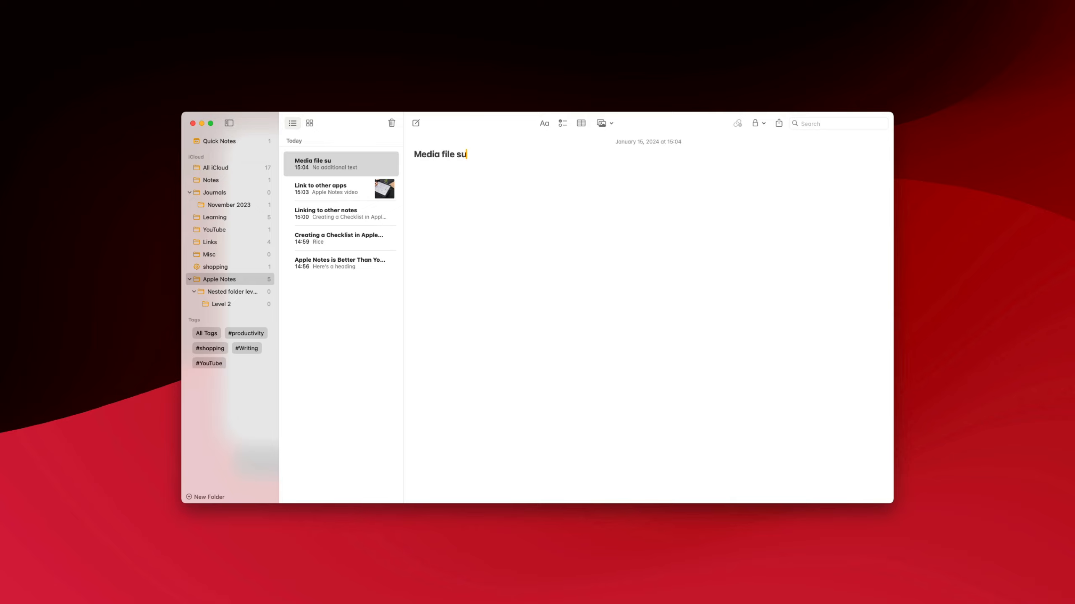
drag(1071, 6, 512, 210)
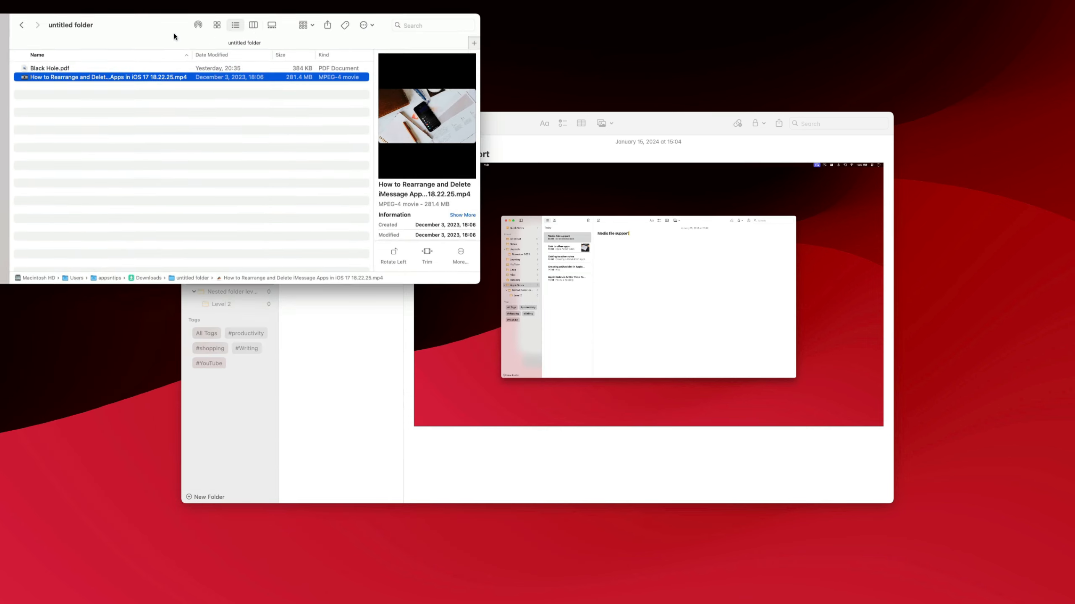
Insert the iMessage apps MP4 video from the Finder's untitled folder below the screenshot in the "Media file support" note.
drag(173, 33, 166, 32)
drag(101, 78, 579, 465)
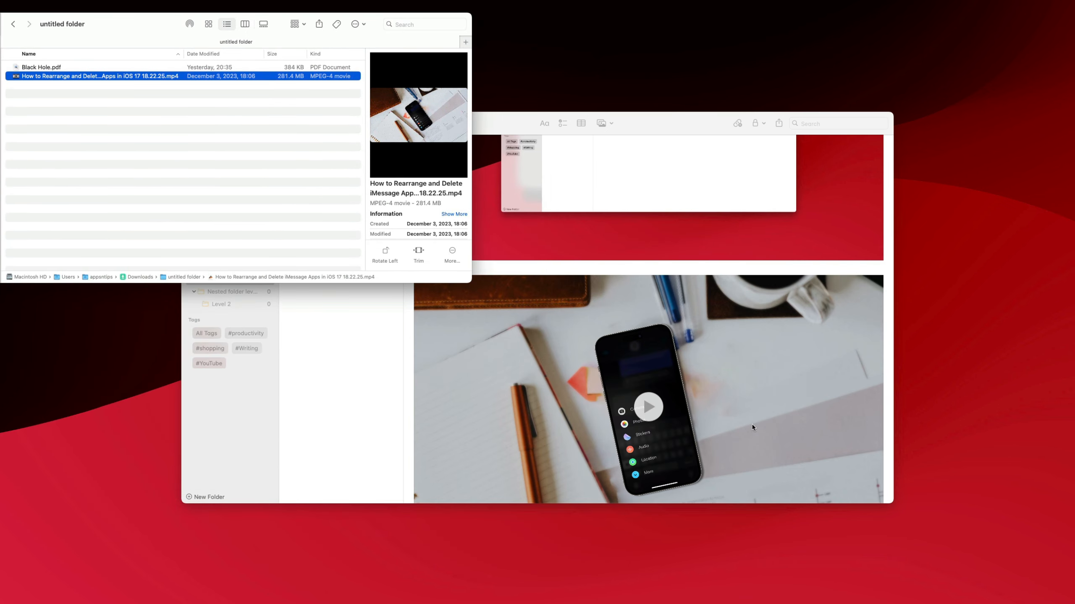
scroll(701, 423, down, 3)
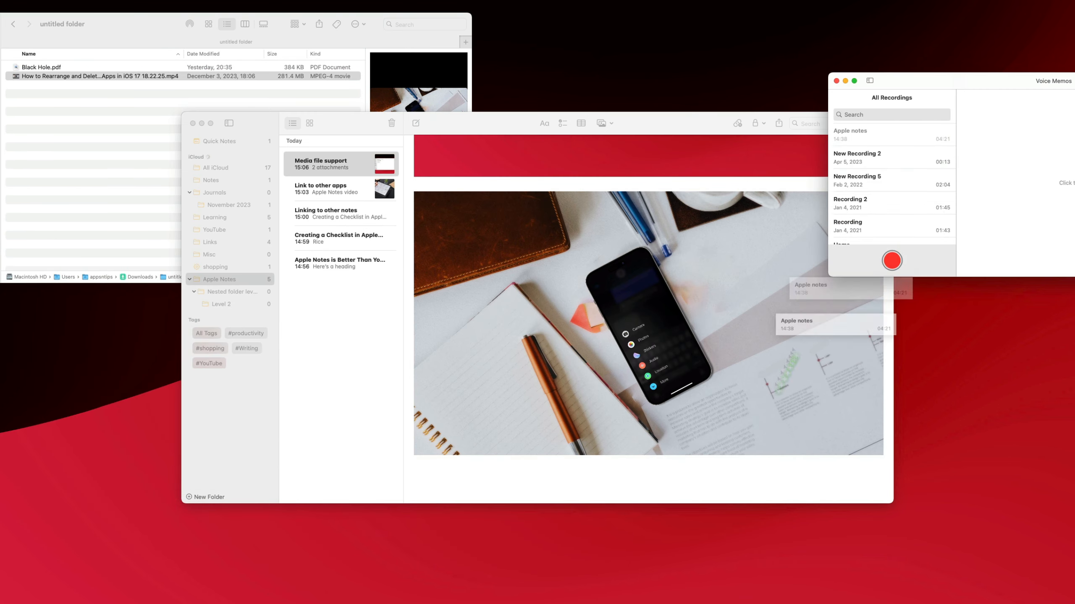
Add the "Apple notes" recording from Voice Memos below the video in the "Media file support" note.
click(456, 478)
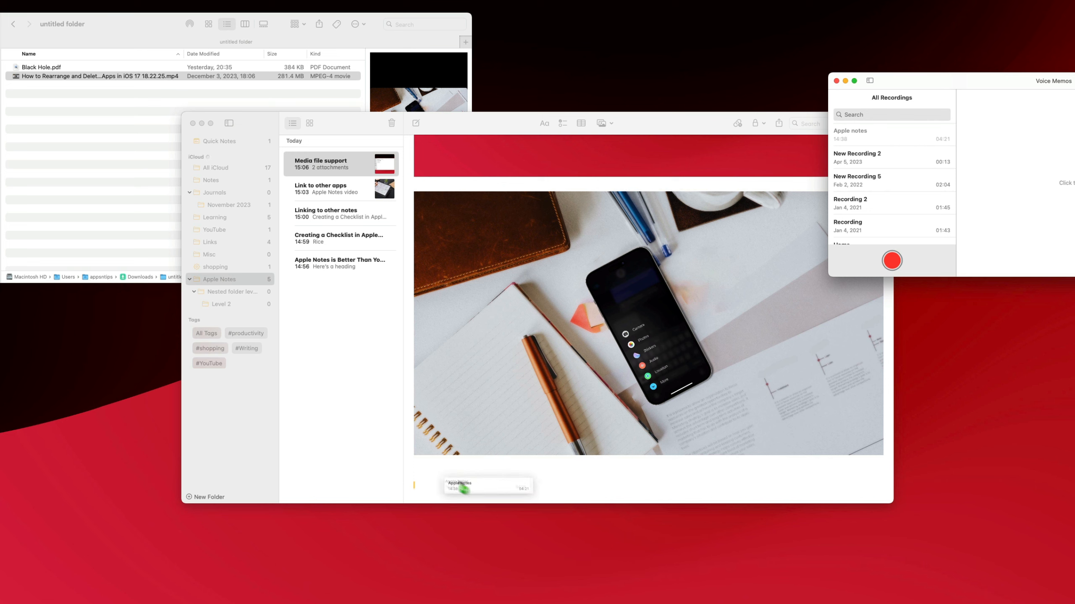
key(super+v)
scroll(569, 467, down, 1)
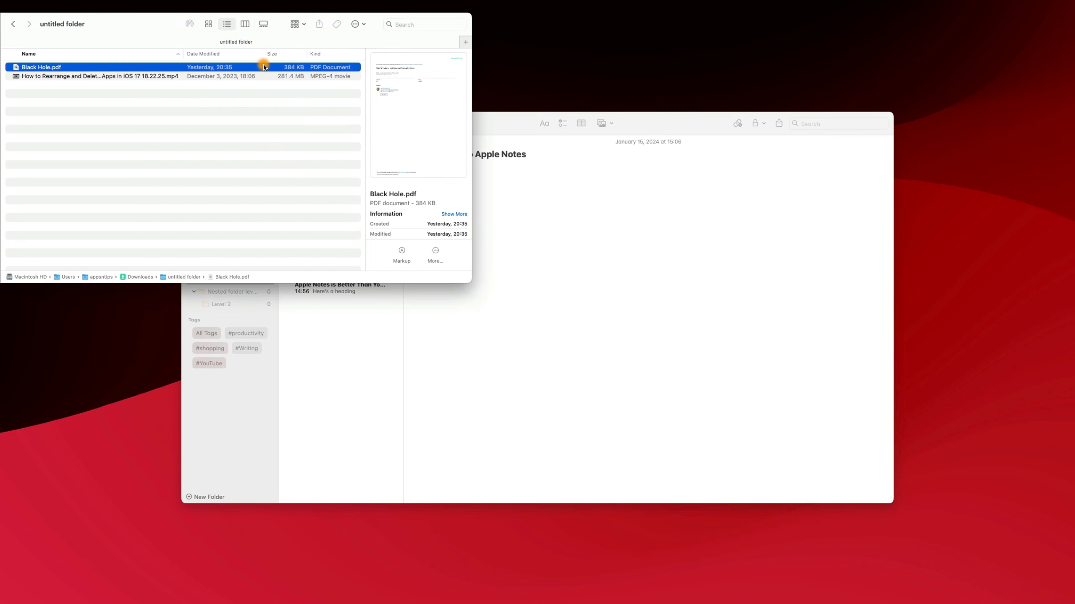
Attach Black Hole.pdf from the Finder's untitled folder to the note titled "Adding PDF to Apple Notes".
drag(264, 65, 517, 361)
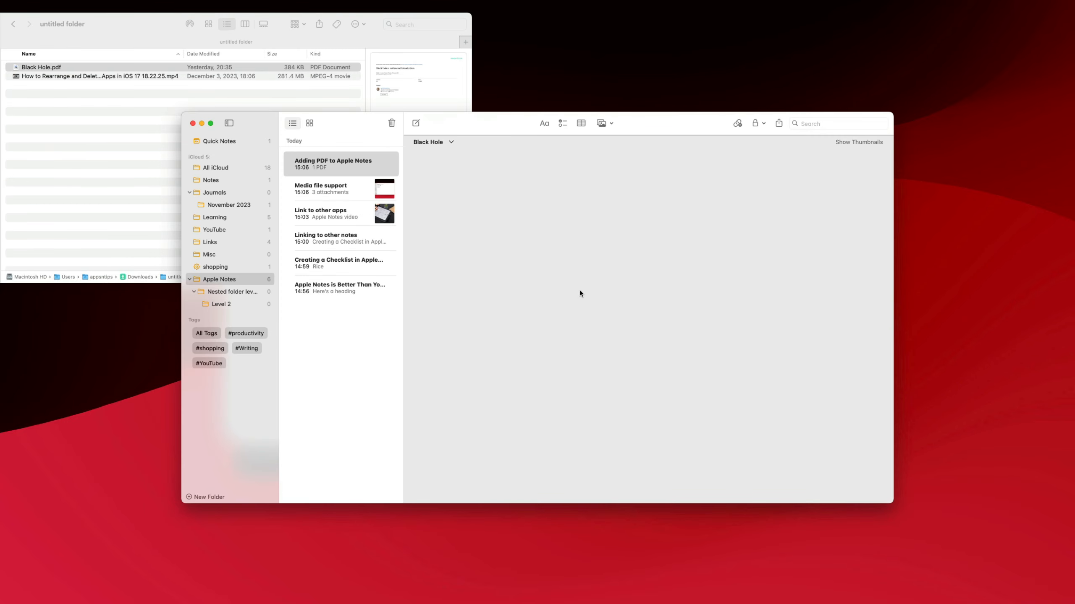
Open the attached Black Hole PDF for markup.
scroll(630, 276, right, 5)
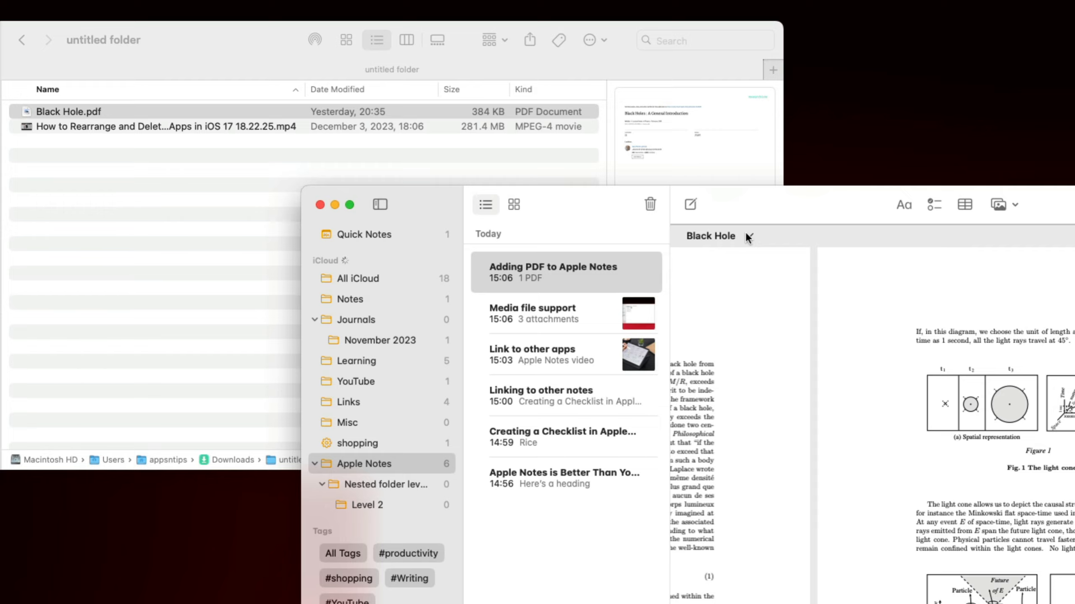
click(453, 143)
click(768, 274)
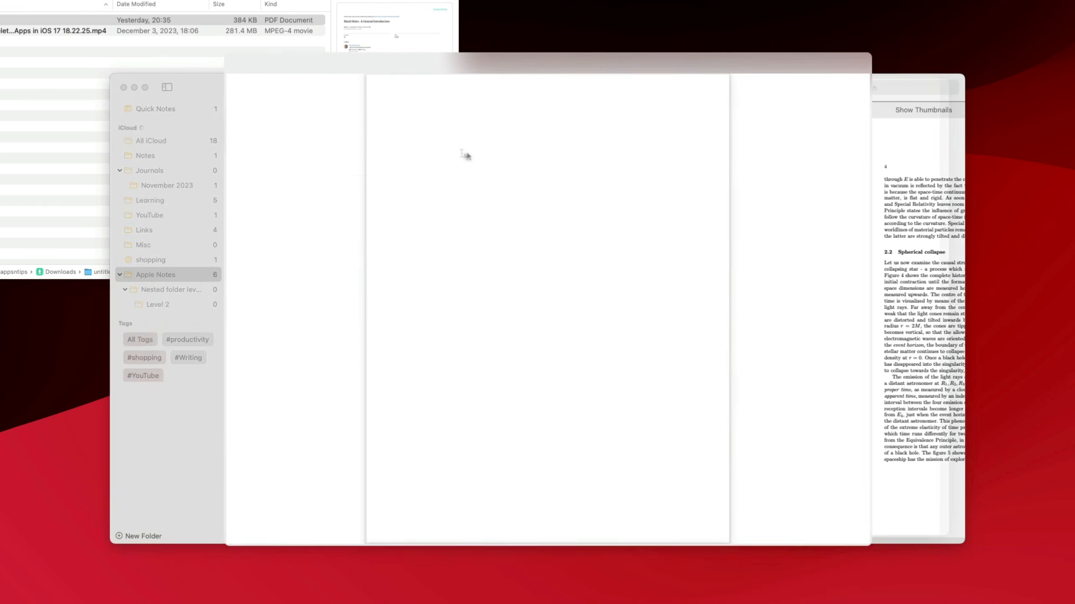
scroll(557, 230, down, 3)
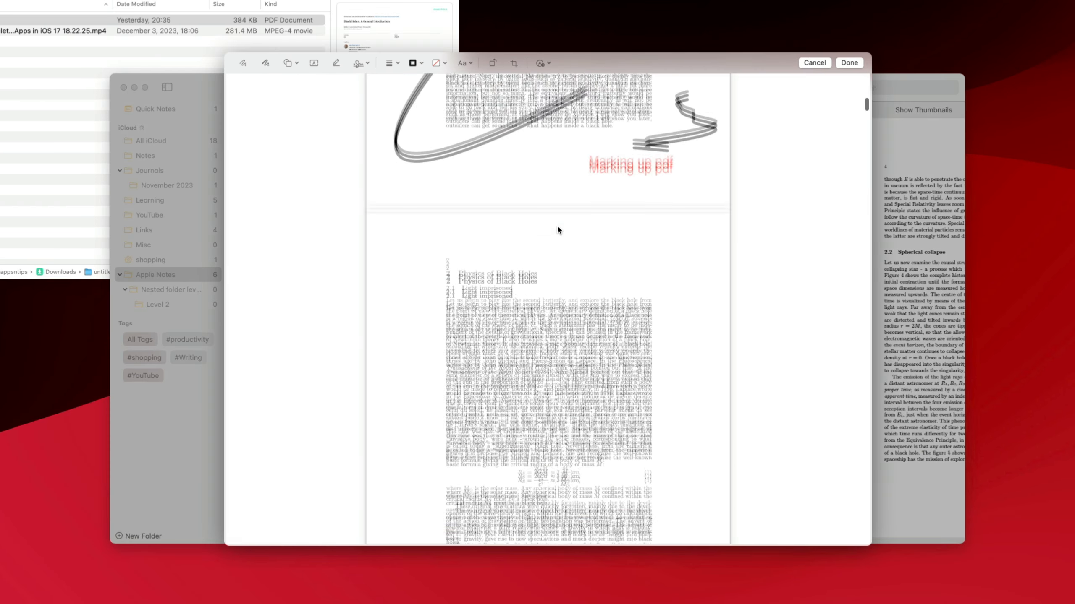
Highlight the opening sentences, part of the French quotation and the light-cone passage in section 2.1 "Light imprisoned", and finish the markup.
scroll(557, 230, down, 5)
drag(448, 111, 537, 160)
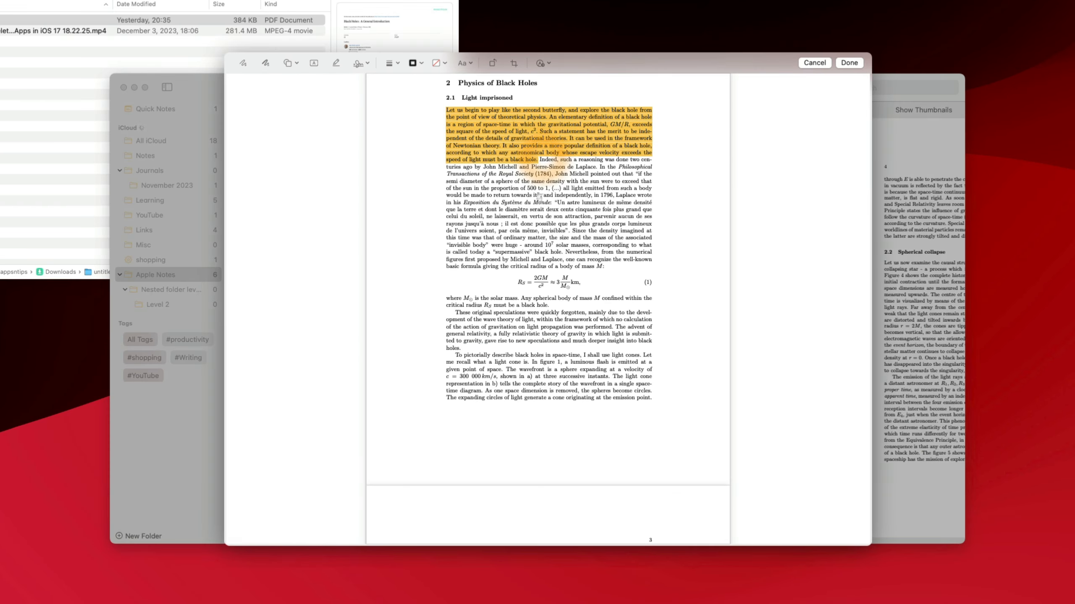
drag(514, 201, 545, 223)
scroll(580, 304, down, 2)
drag(515, 268, 542, 294)
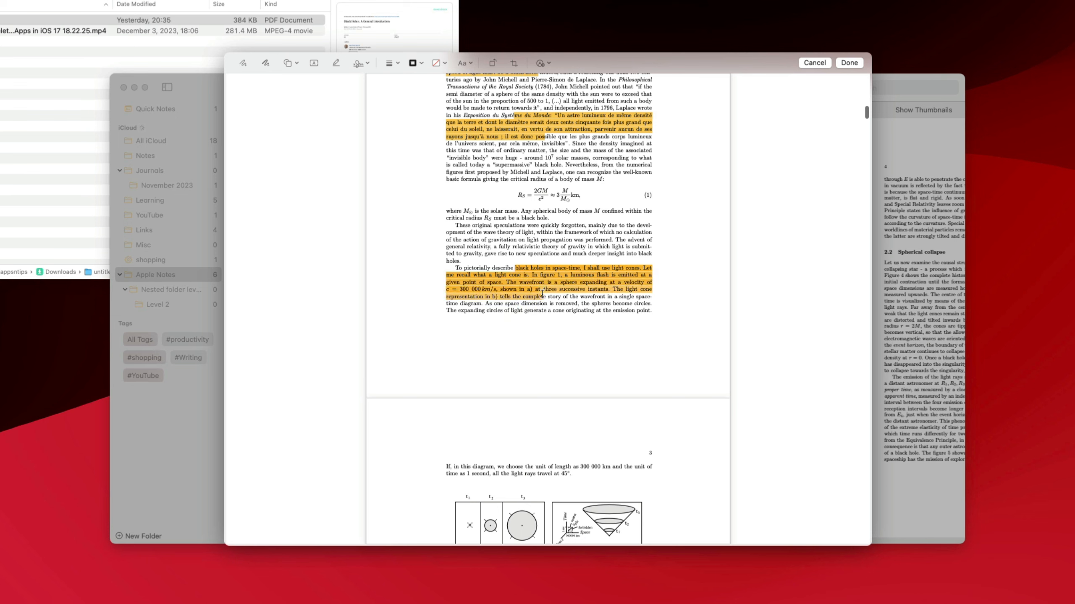
click(849, 62)
Create a new note titled "Table of Contents" in the Apple Notes folder and pin it.
key(super+n)
text(Table of)
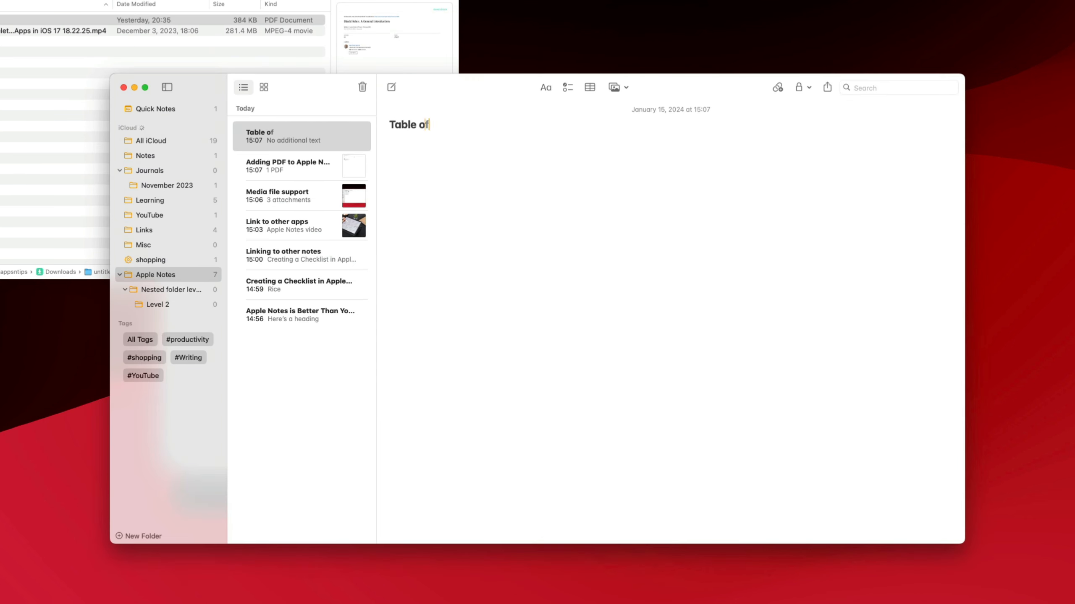
text( Contents)
scroll(291, 139, left, 2)
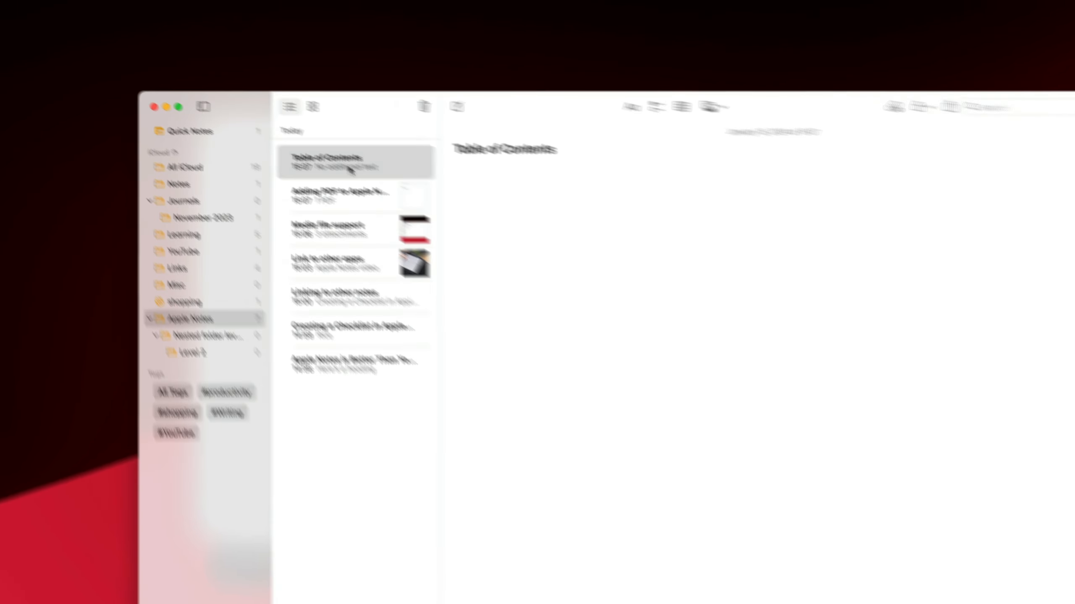
right_click(351, 168)
click(377, 185)
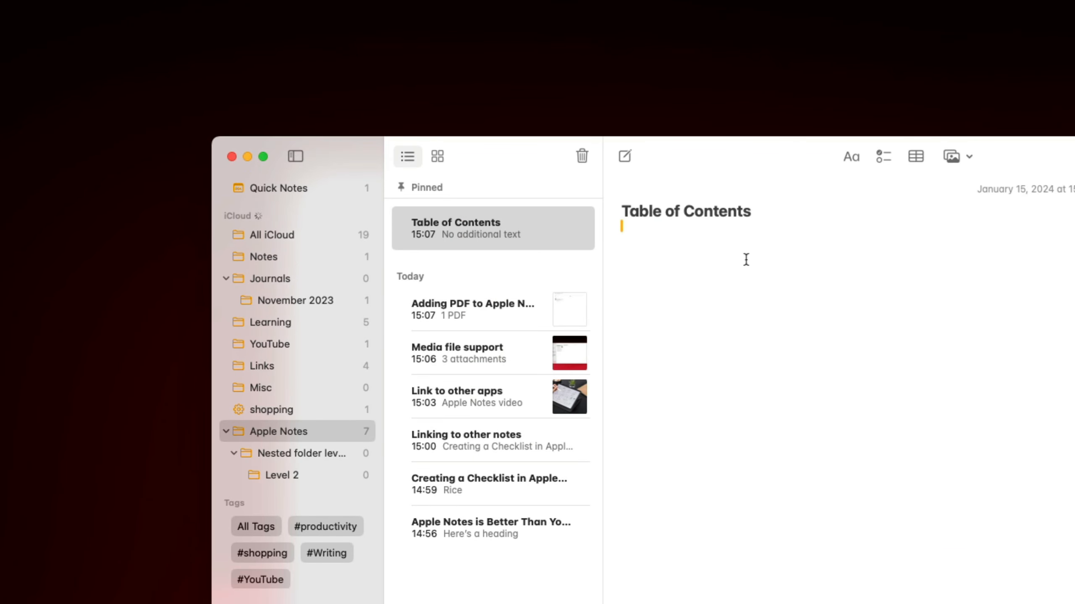
Add links to the notes "Adding PDF to Apple Notes" and "Media file support" on separate lines below the "Table of Contents" title.
key(super+k)
text(adding)
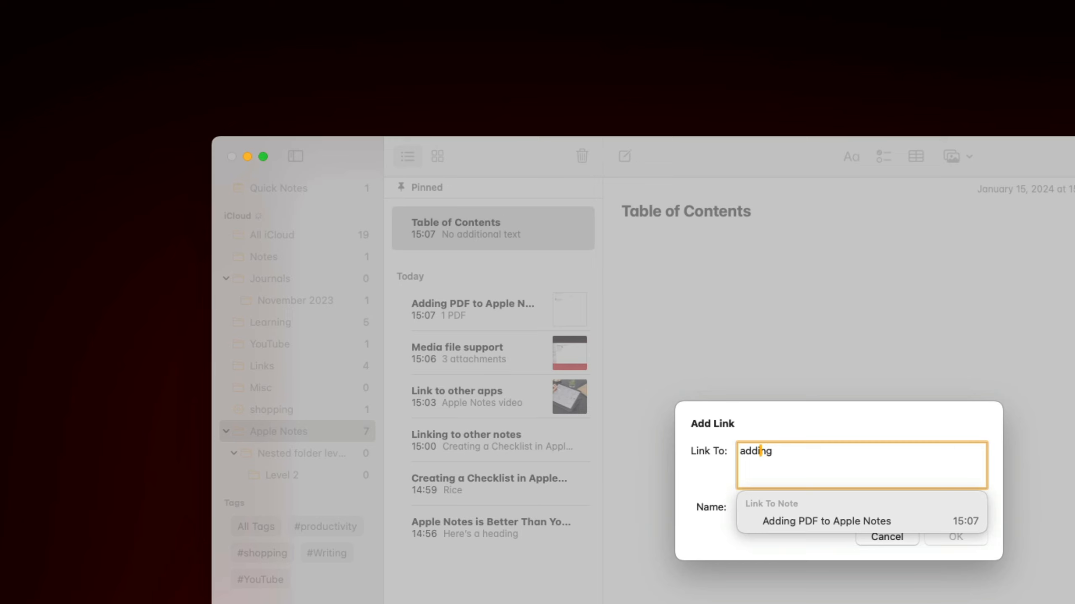
click(942, 547)
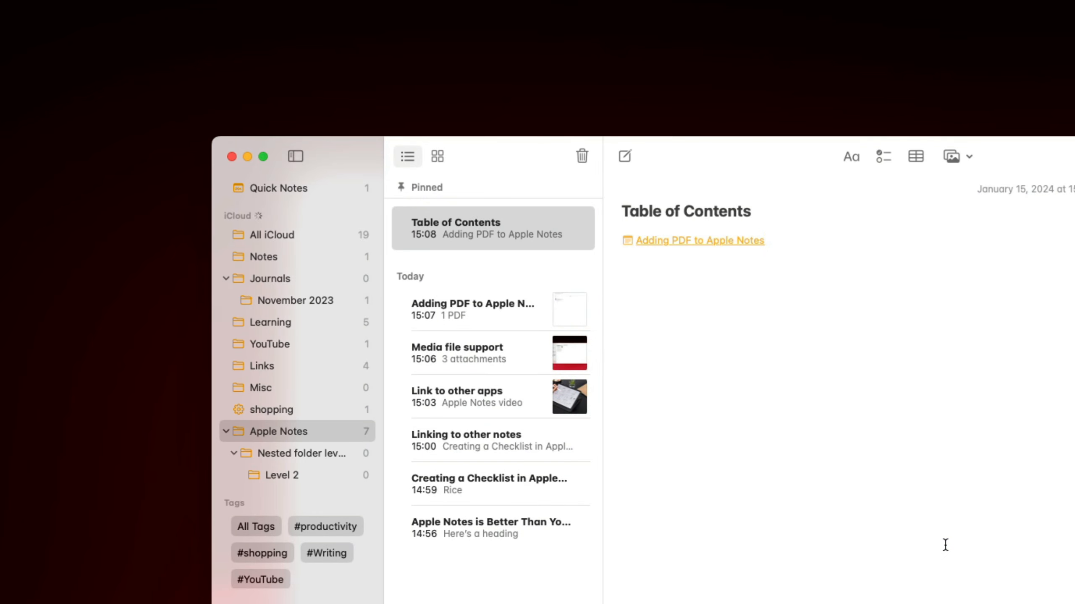
key(Return)
key(super+k)
text(medi)
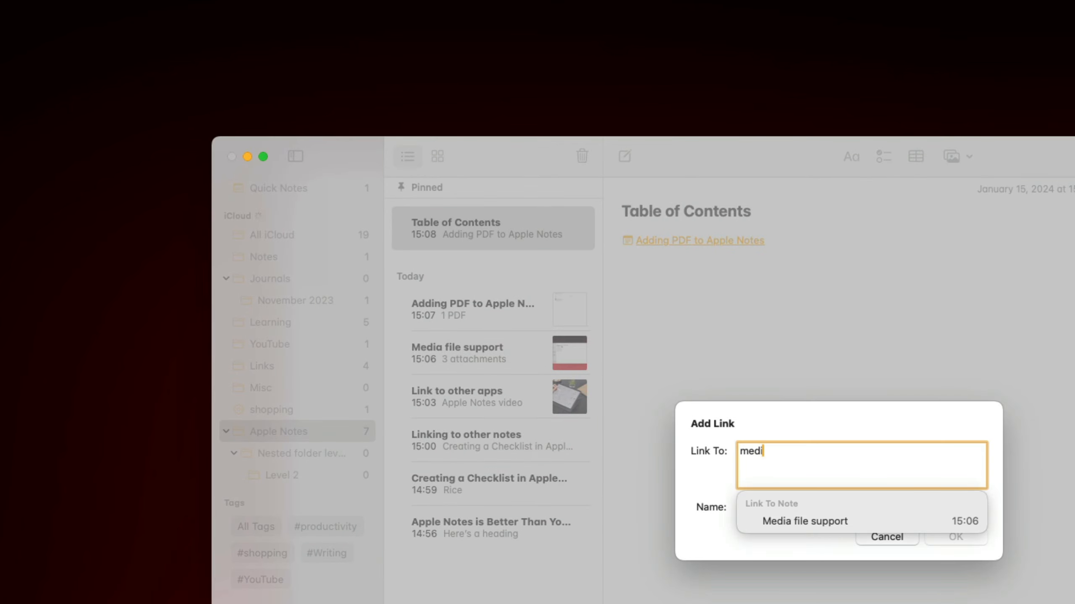
key(Return)
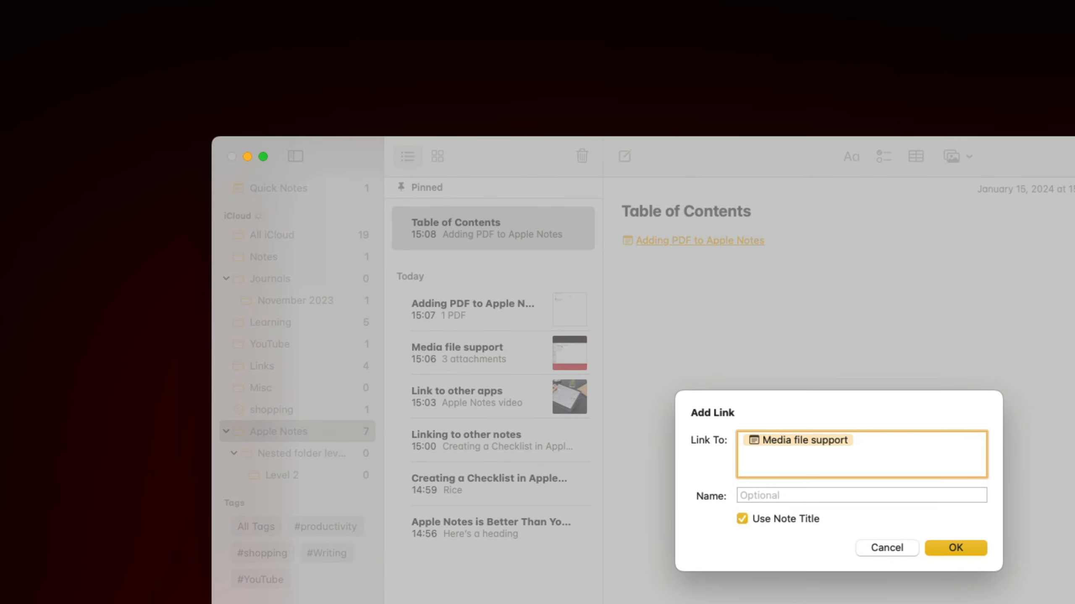
key(Return)
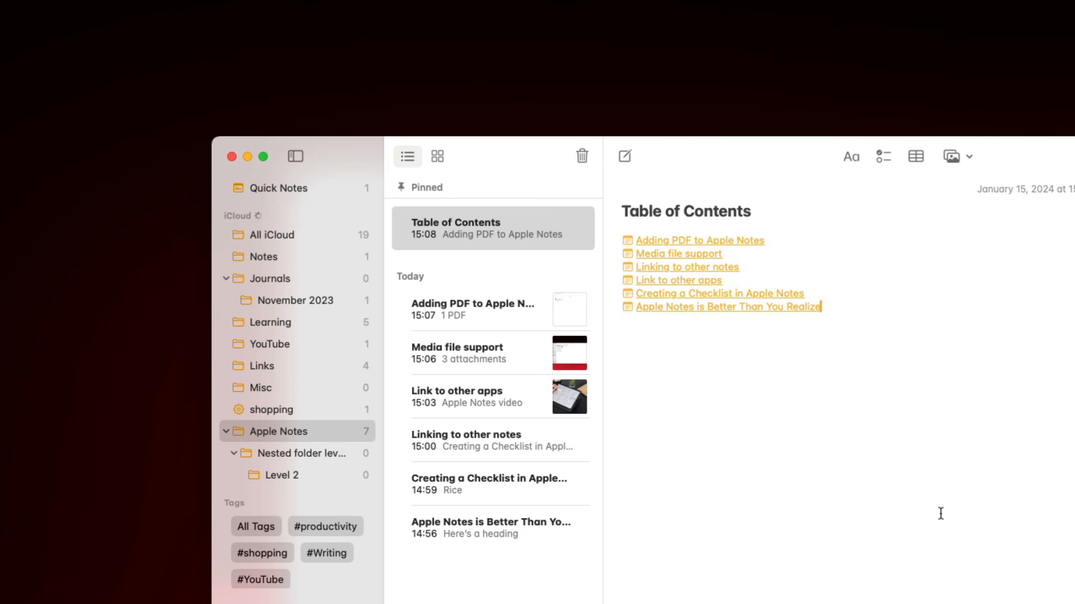
Lock the "Table of Contents" note with the Mac login password and close all locked notes.
right_click(459, 232)
click(526, 287)
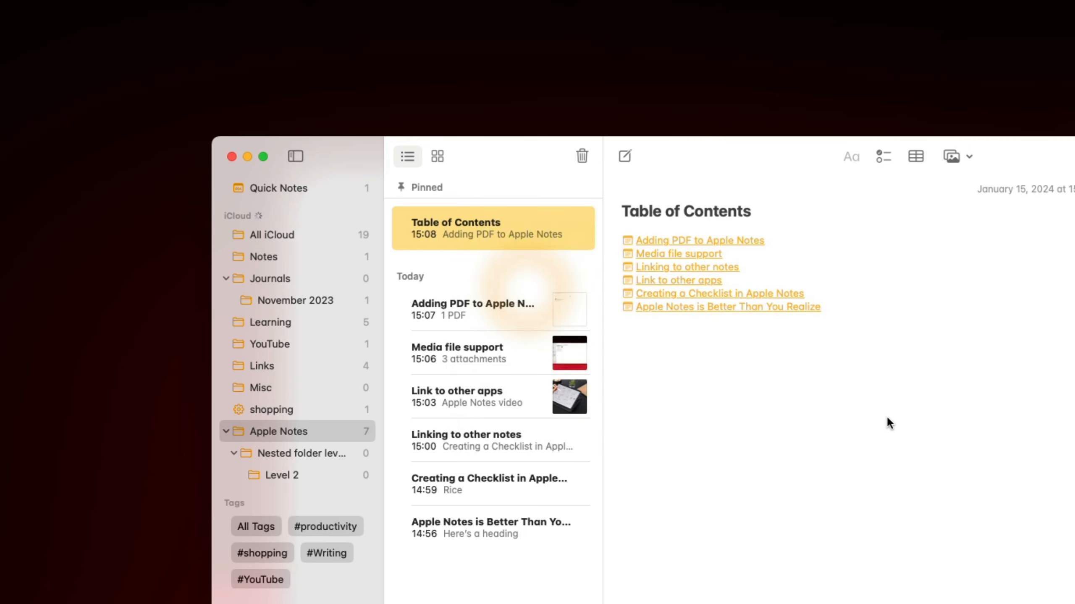
text(••••••)
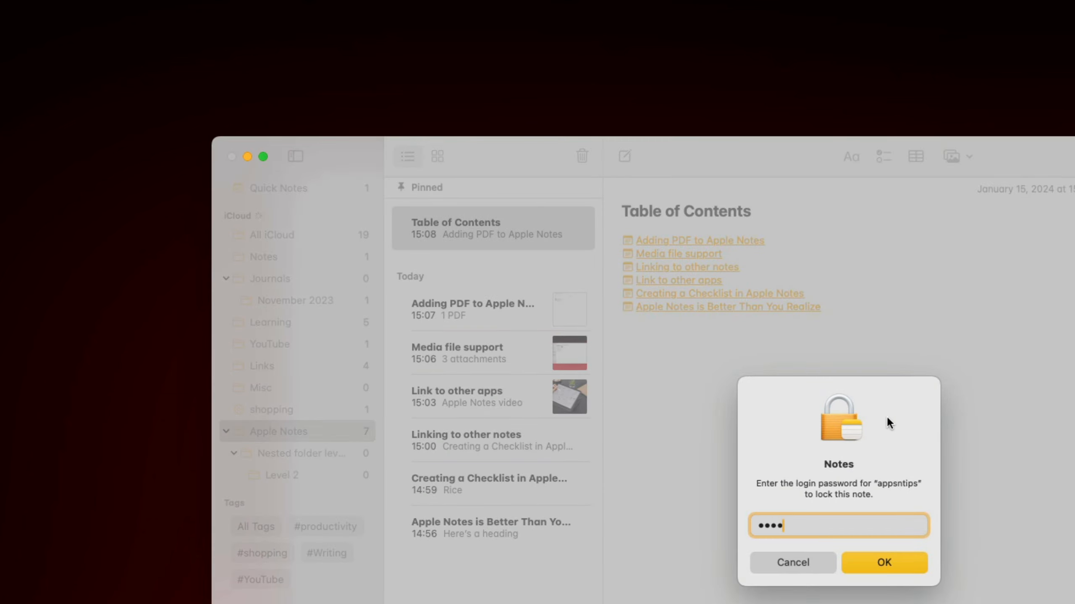
text(•••••)
key(Return)
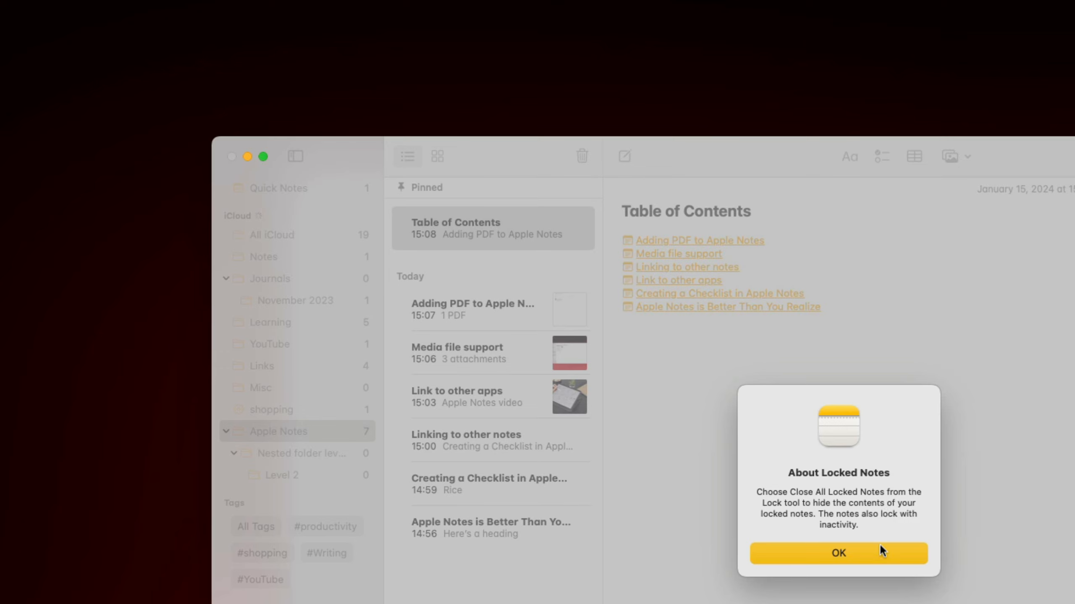
click(880, 554)
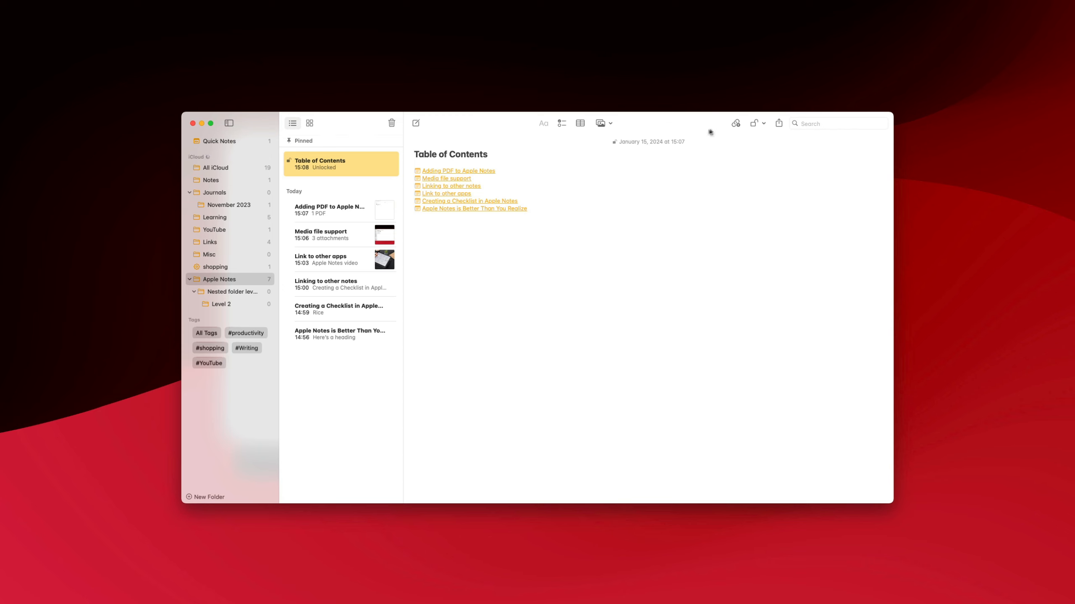
click(755, 123)
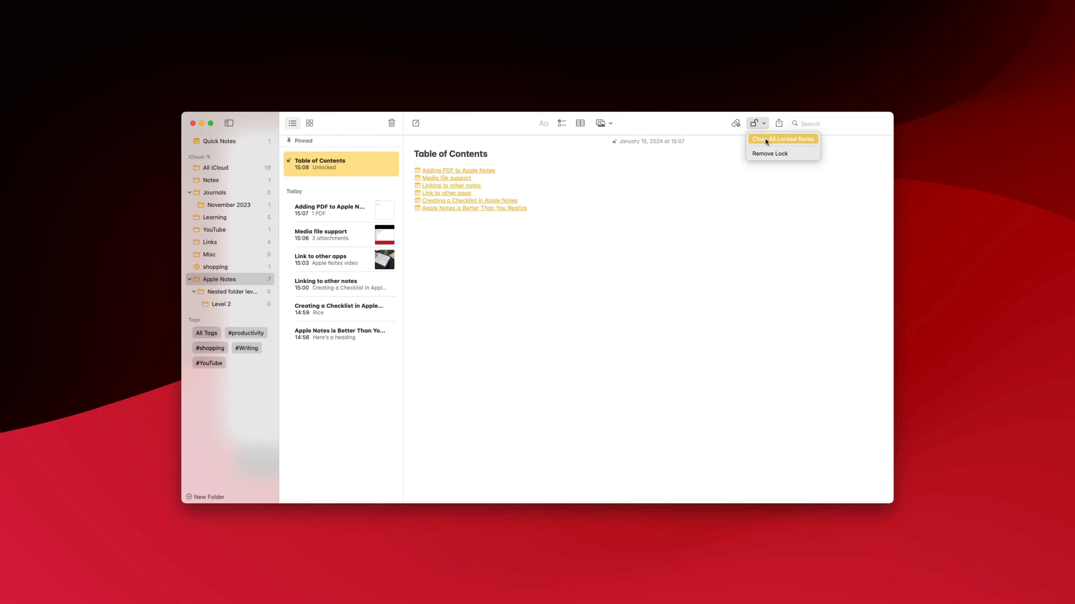
click(765, 140)
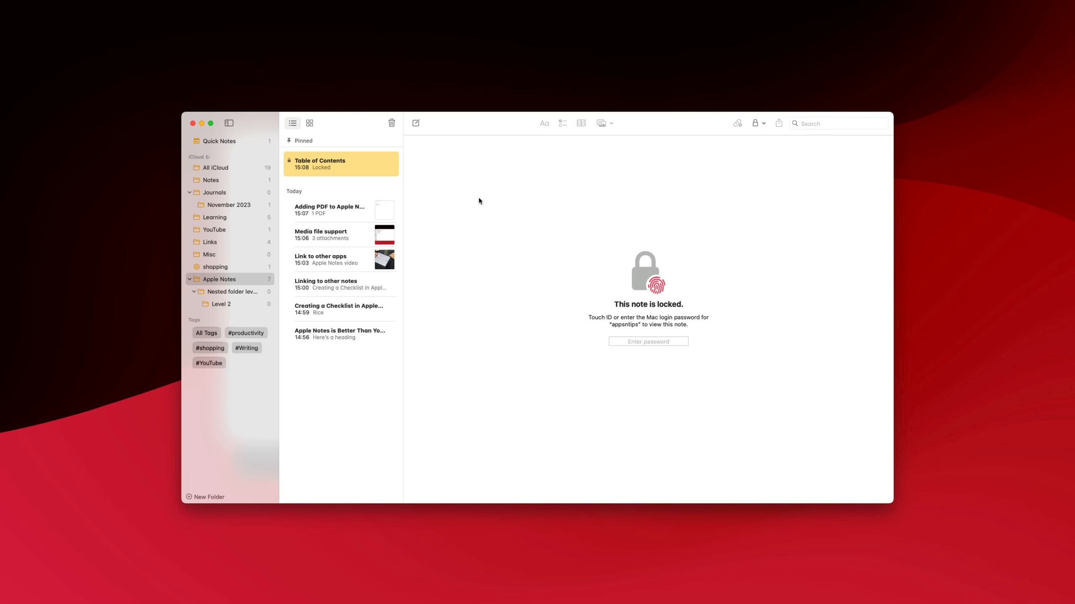